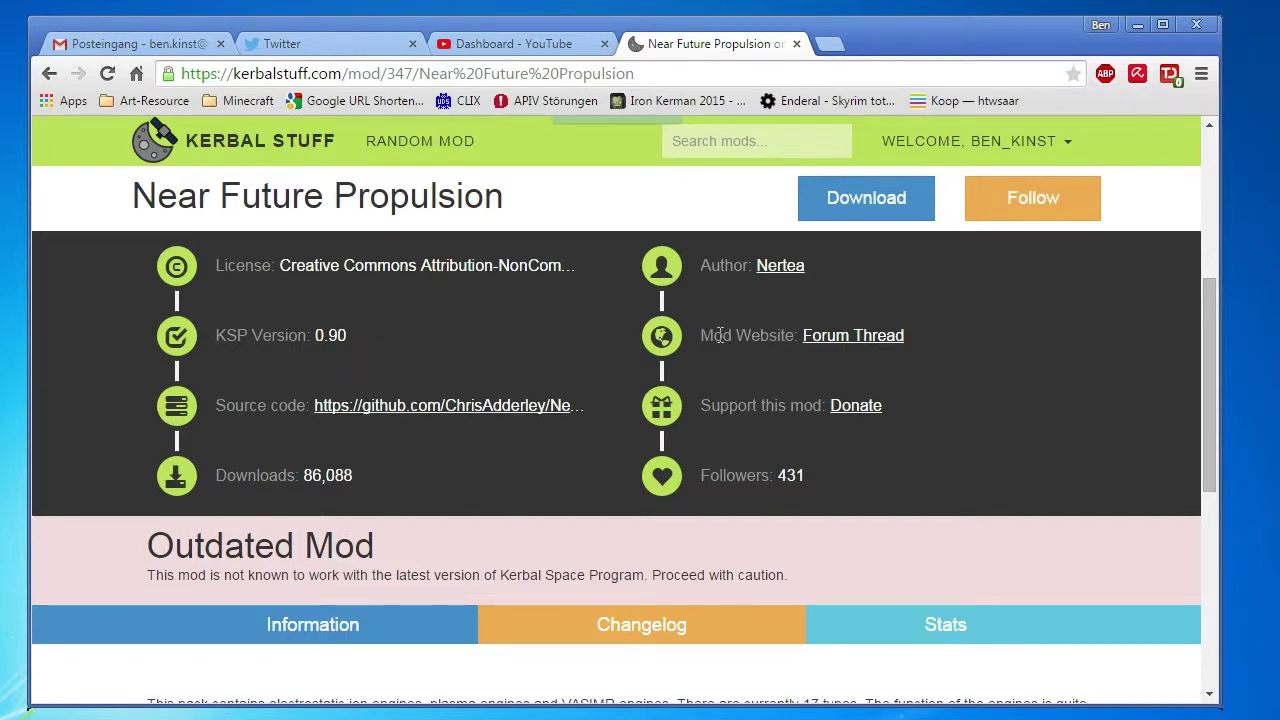
# Step: Review the Near Future Propulsion mod page's compatibility details, description and known issues, and close the page
pyautogui.moveTo(718, 335); pyautogui.dragTo(808, 343)
pyautogui.click(782, 373)
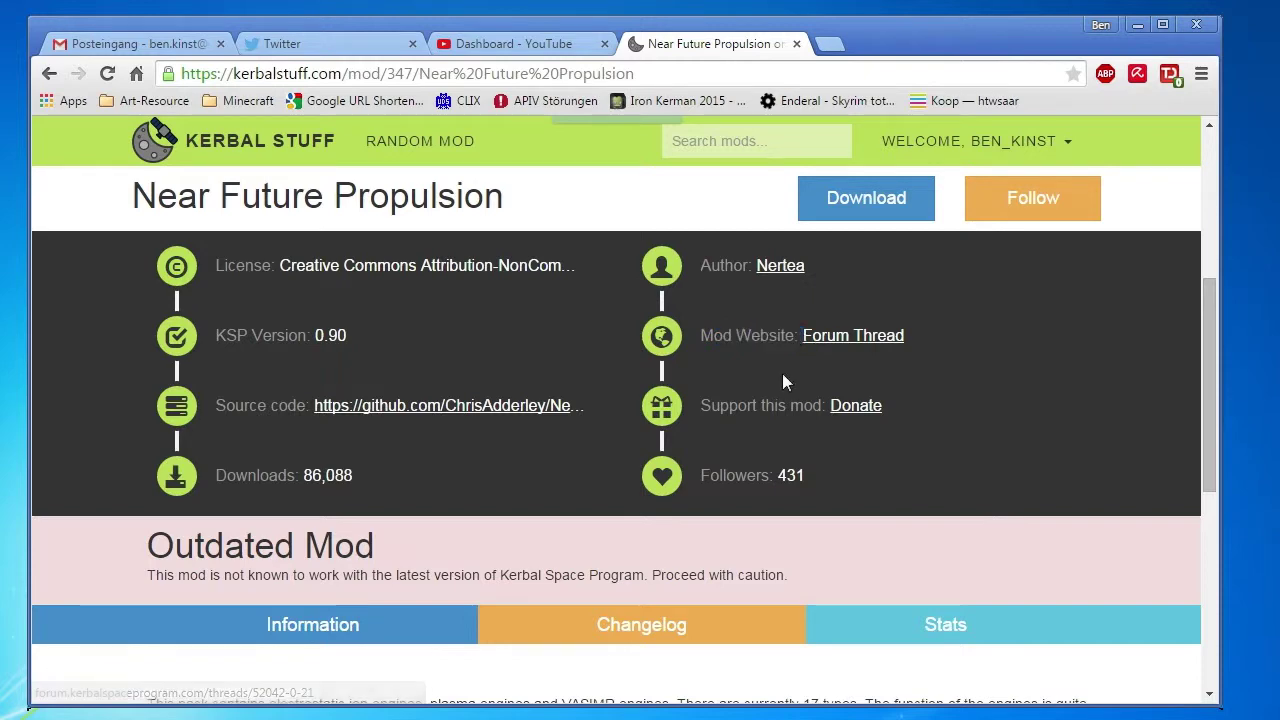
pyautogui.scroll(3, 782, 441)
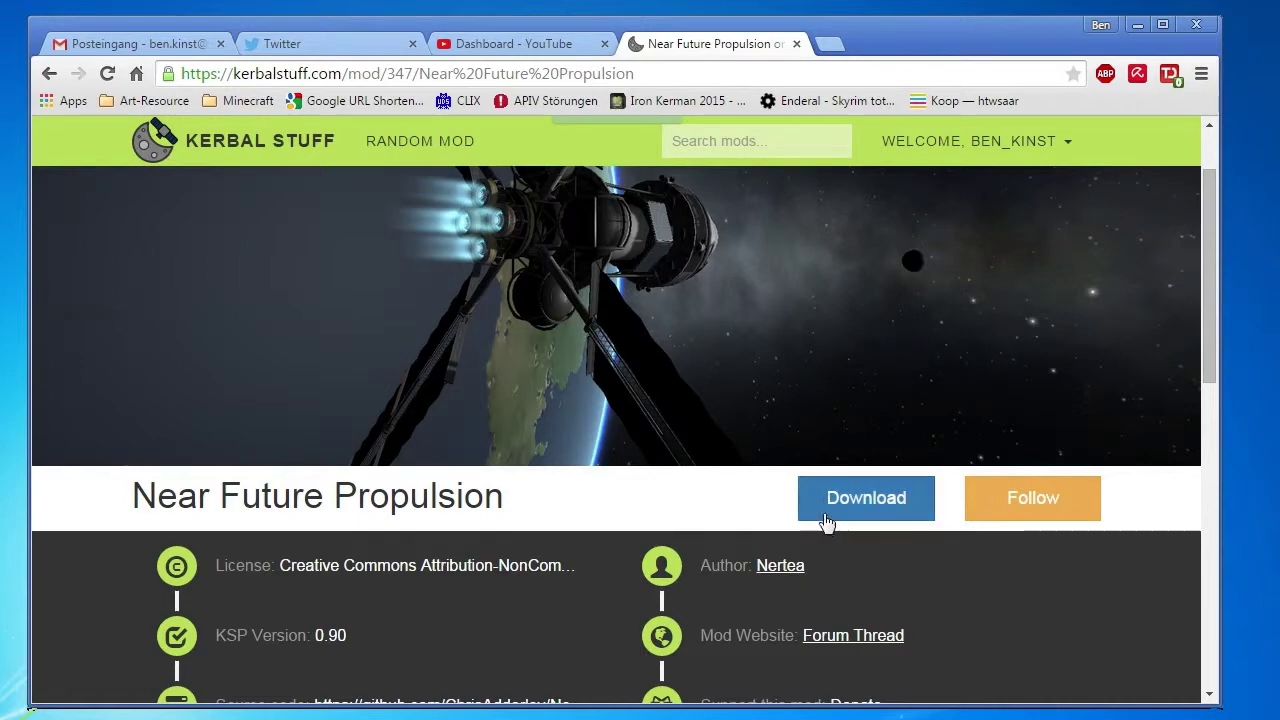
pyautogui.scroll(1, 880, 560)
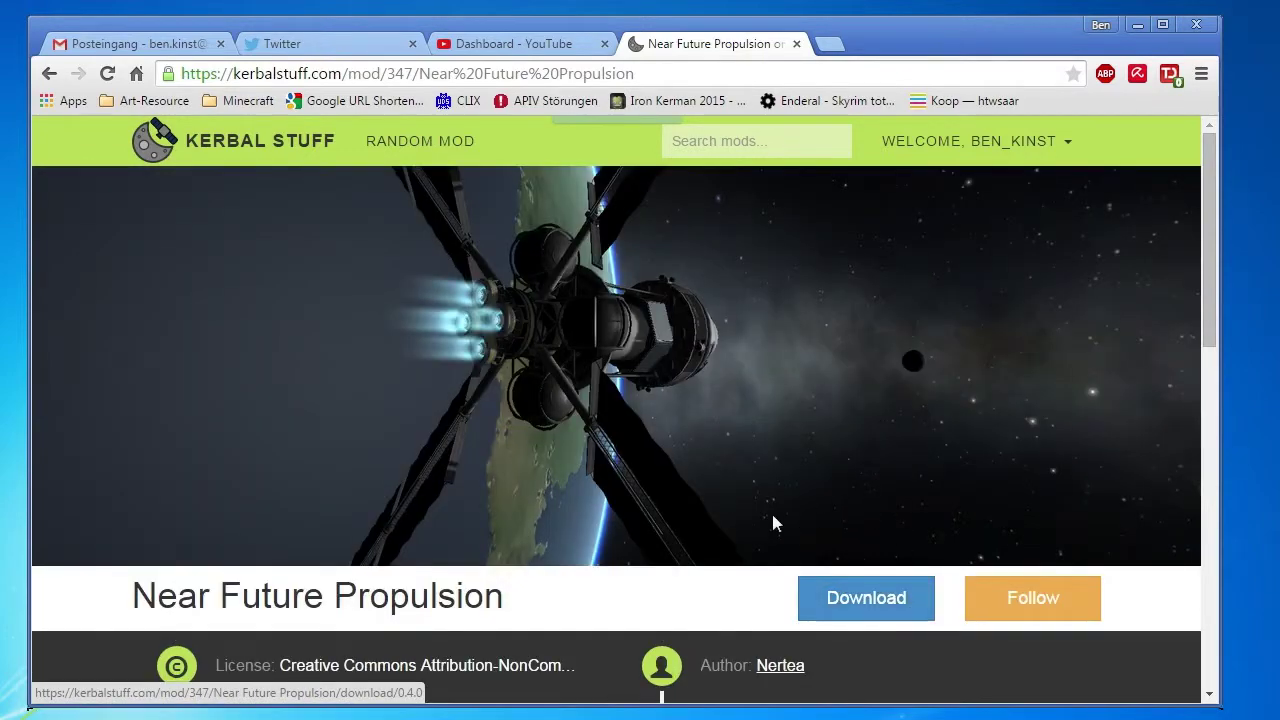
pyautogui.scroll(-2, 625, 525)
pyautogui.scroll(-7, 621, 516)
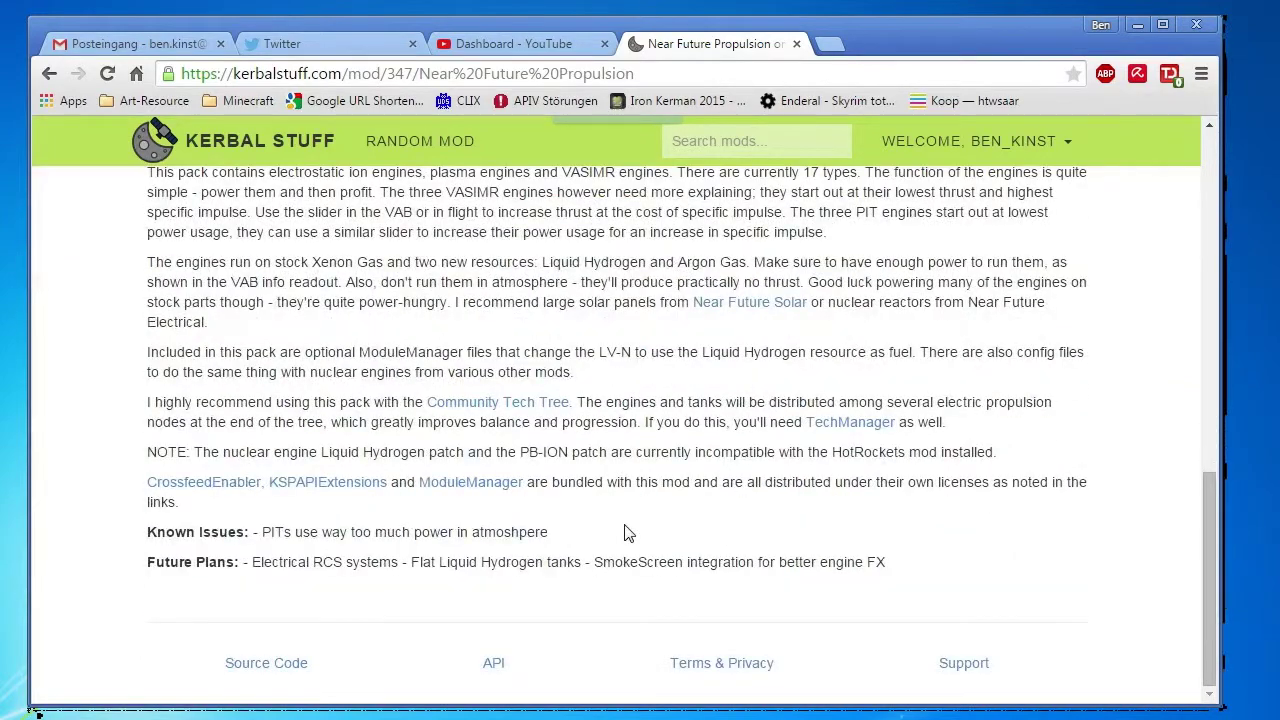
pyautogui.scroll(6, 624, 540)
pyautogui.scroll(3, 616, 572)
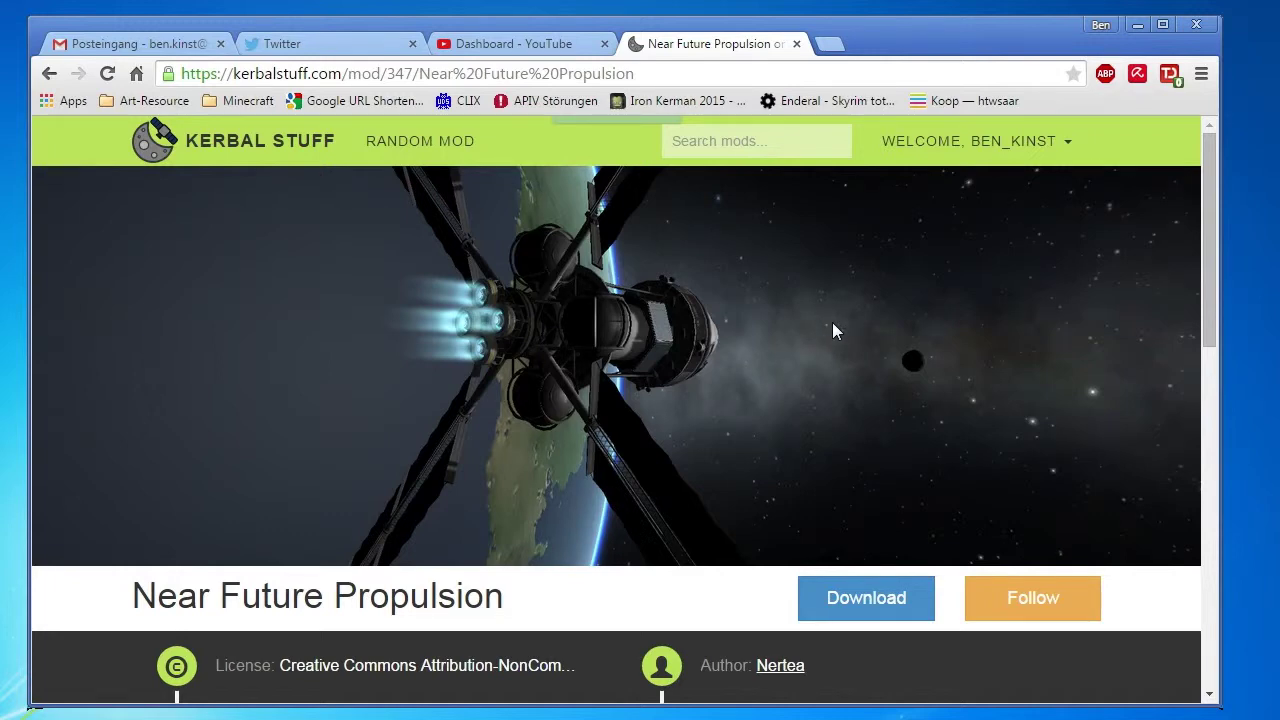
pyautogui.click(796, 44)
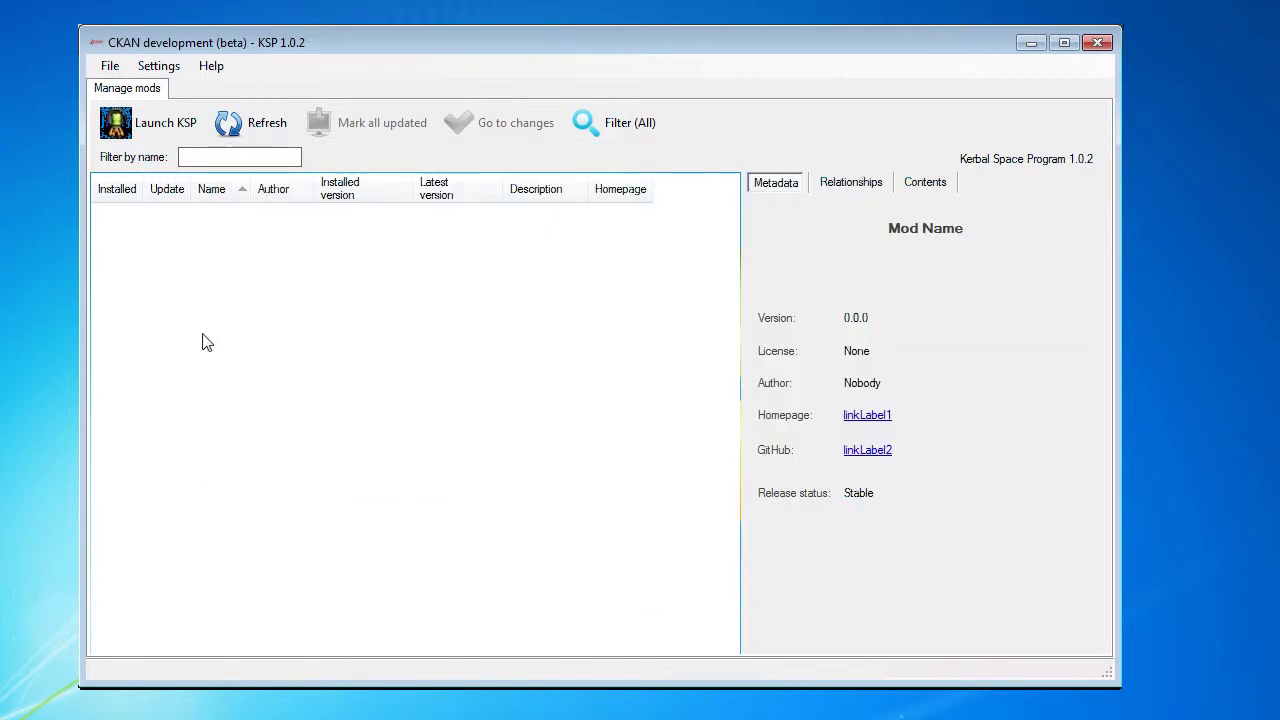
# Step: In CKAN, refresh the mod repository and look through the mod list's names, authors and homepage links
pyautogui.click(240, 128)
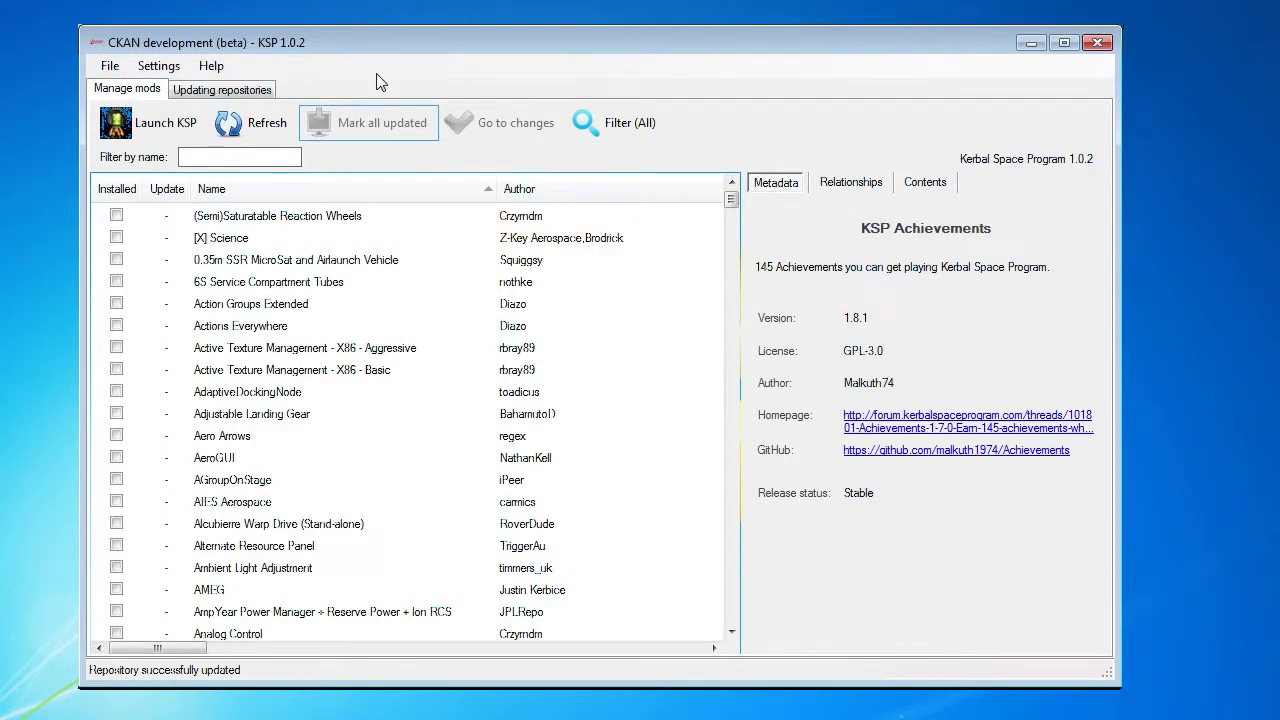
pyautogui.click(335, 286)
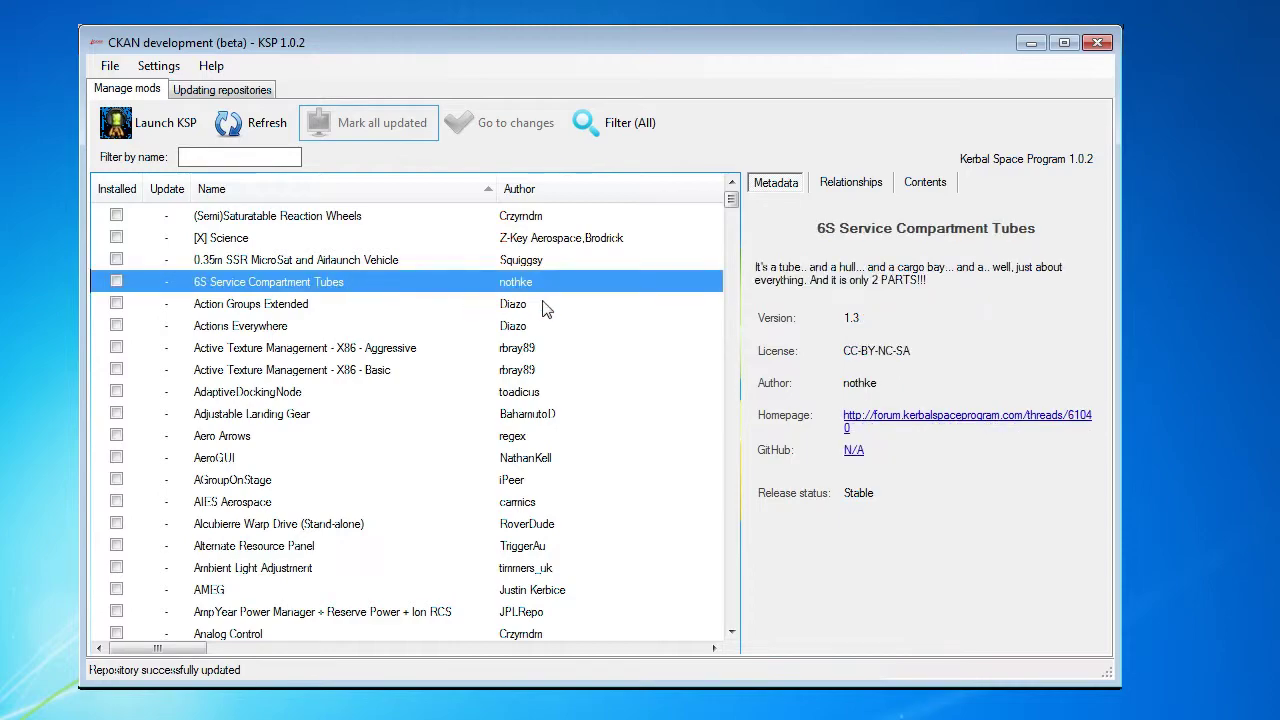
pyautogui.scroll(-18, 618, 320)
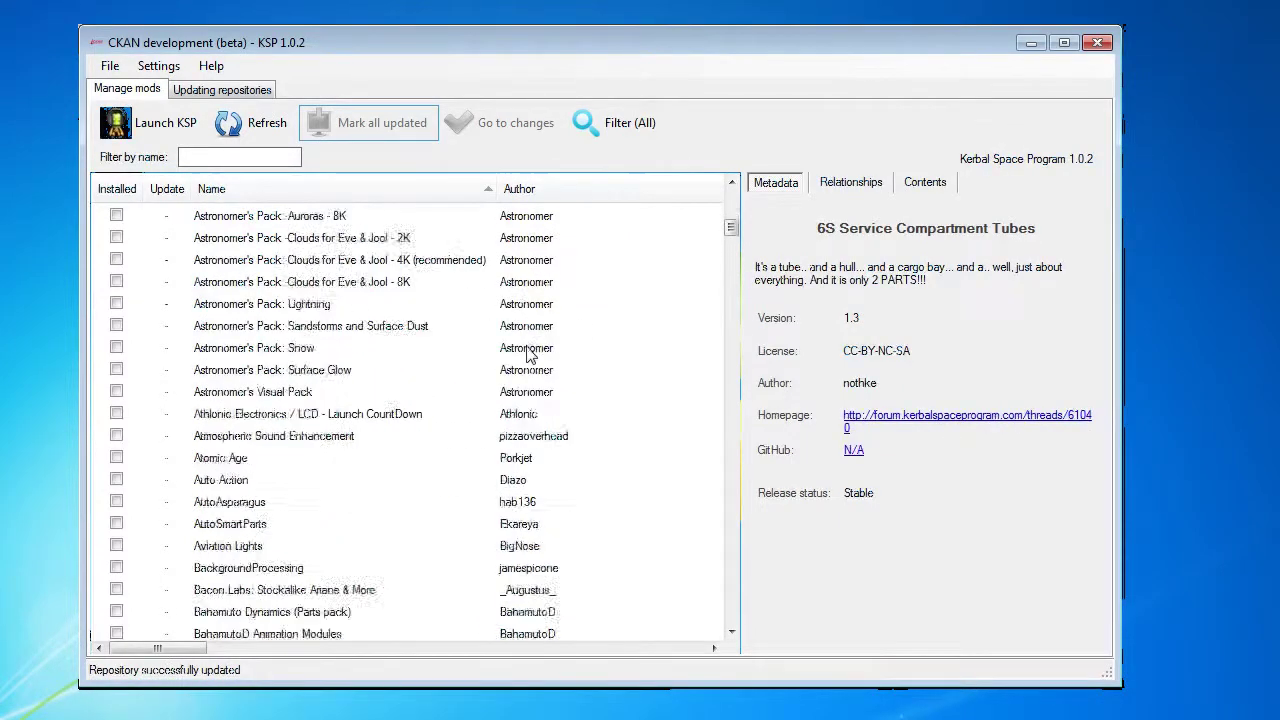
pyautogui.scroll(-20, 530, 355)
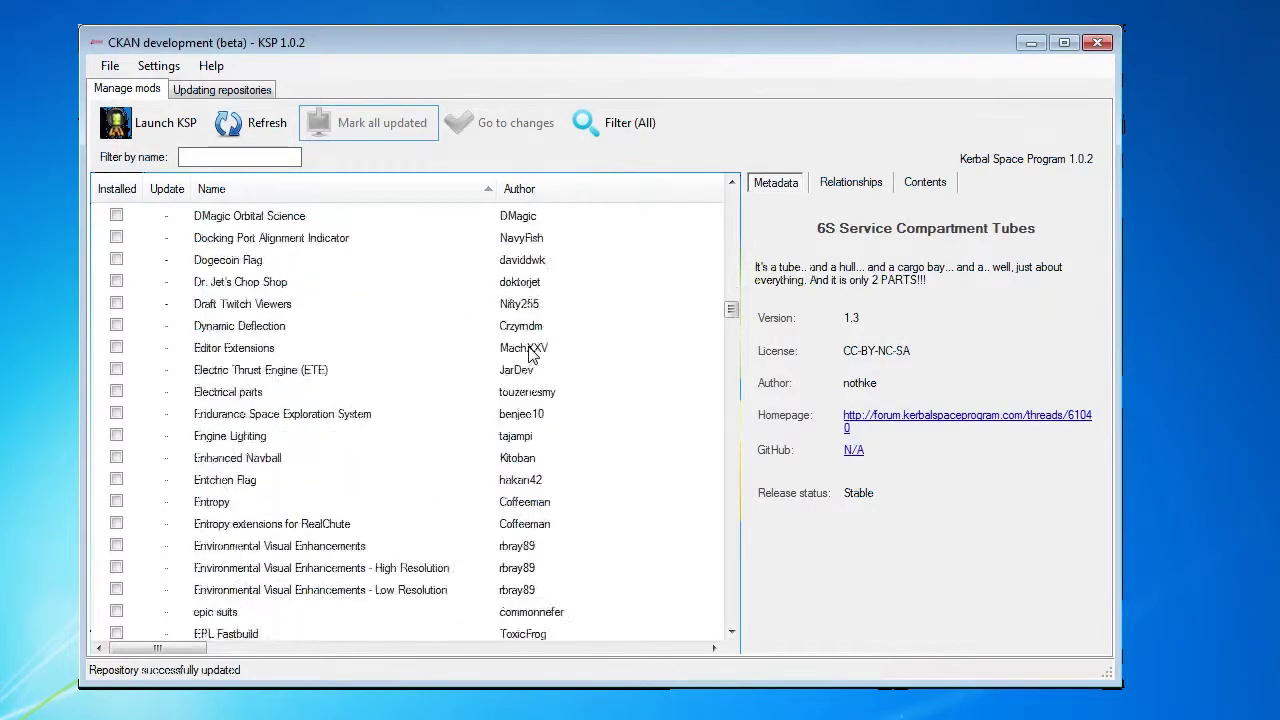
pyautogui.scroll(-20, 530, 355)
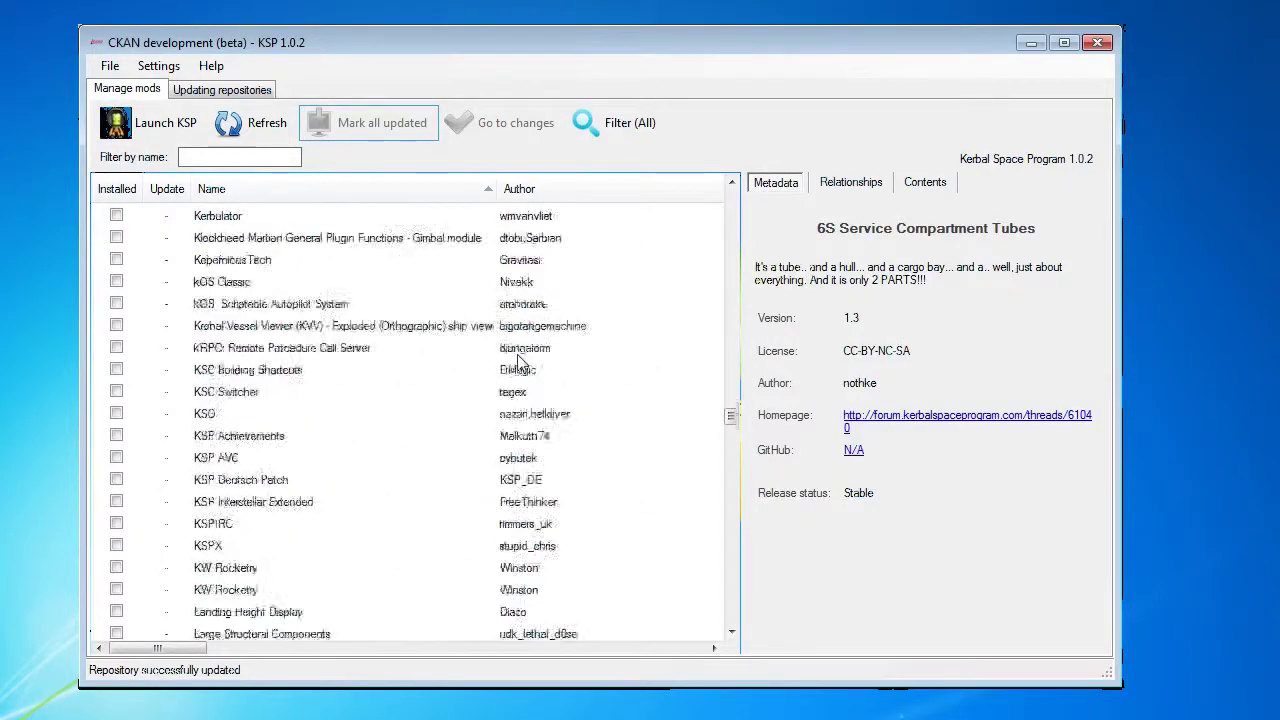
pyautogui.scroll(-20, 519, 362)
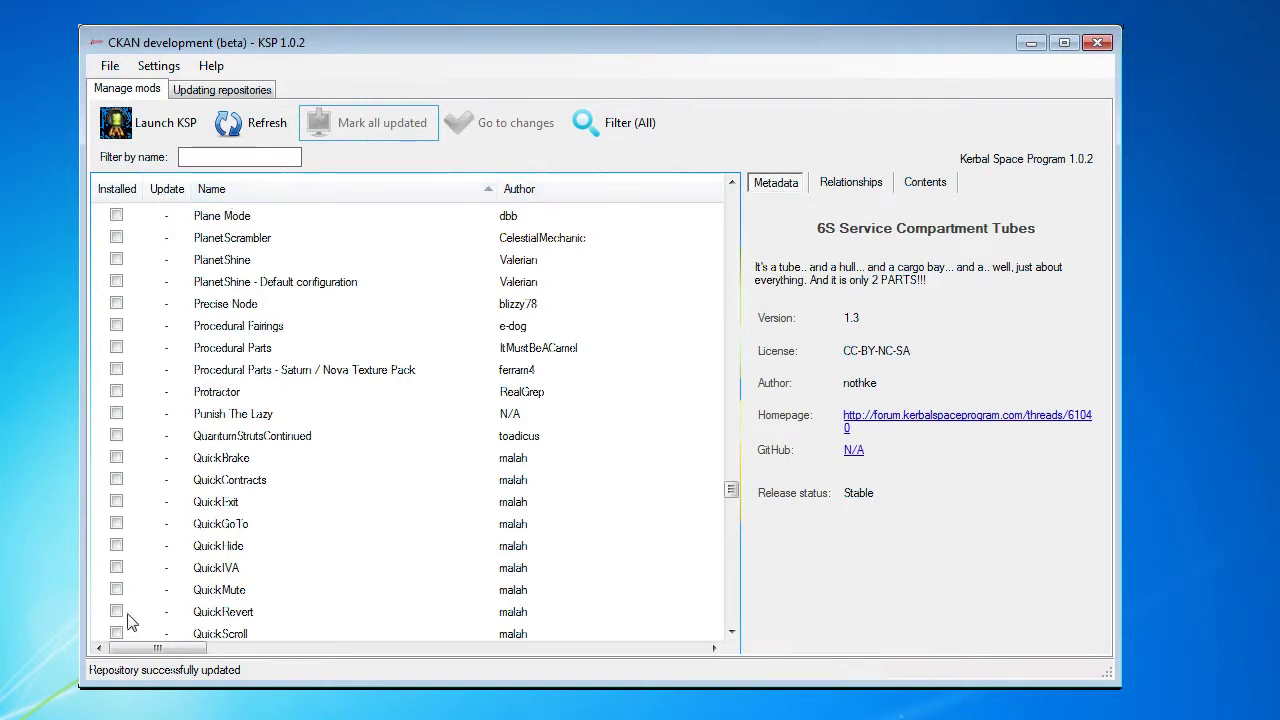
pyautogui.moveTo(140, 649); pyautogui.dragTo(619, 649)
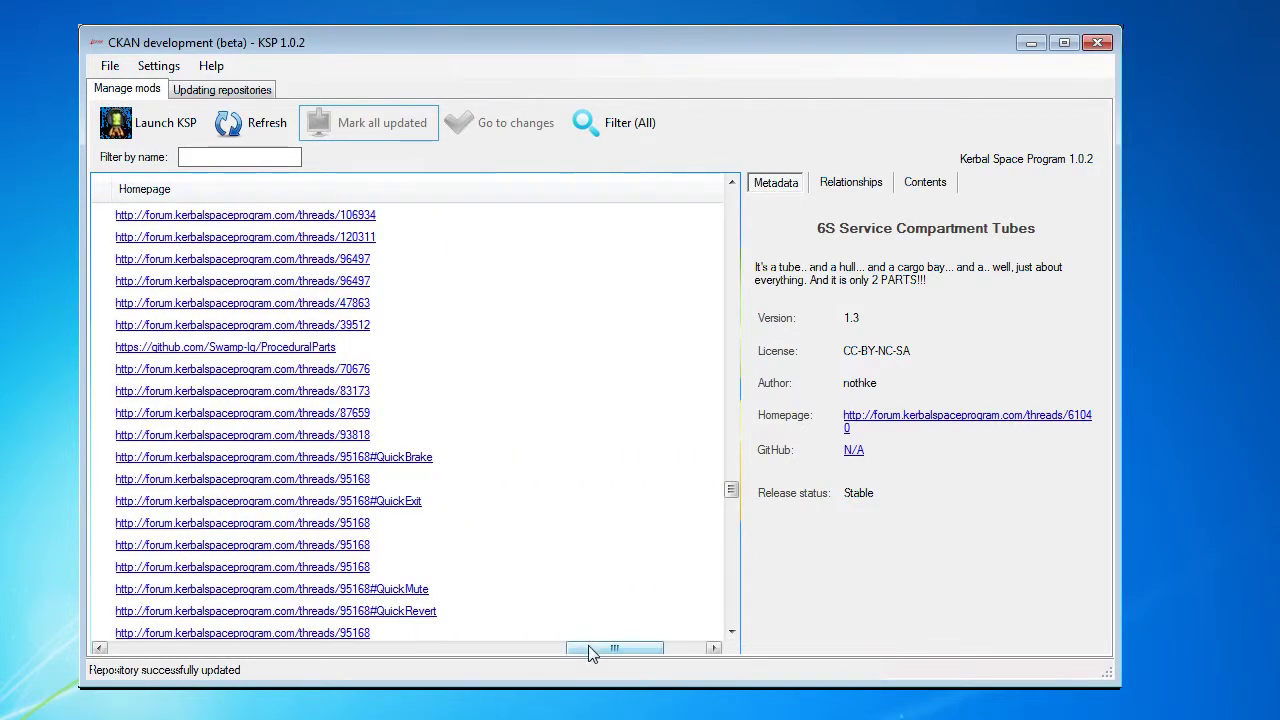
pyautogui.moveTo(588, 645); pyautogui.dragTo(107, 649)
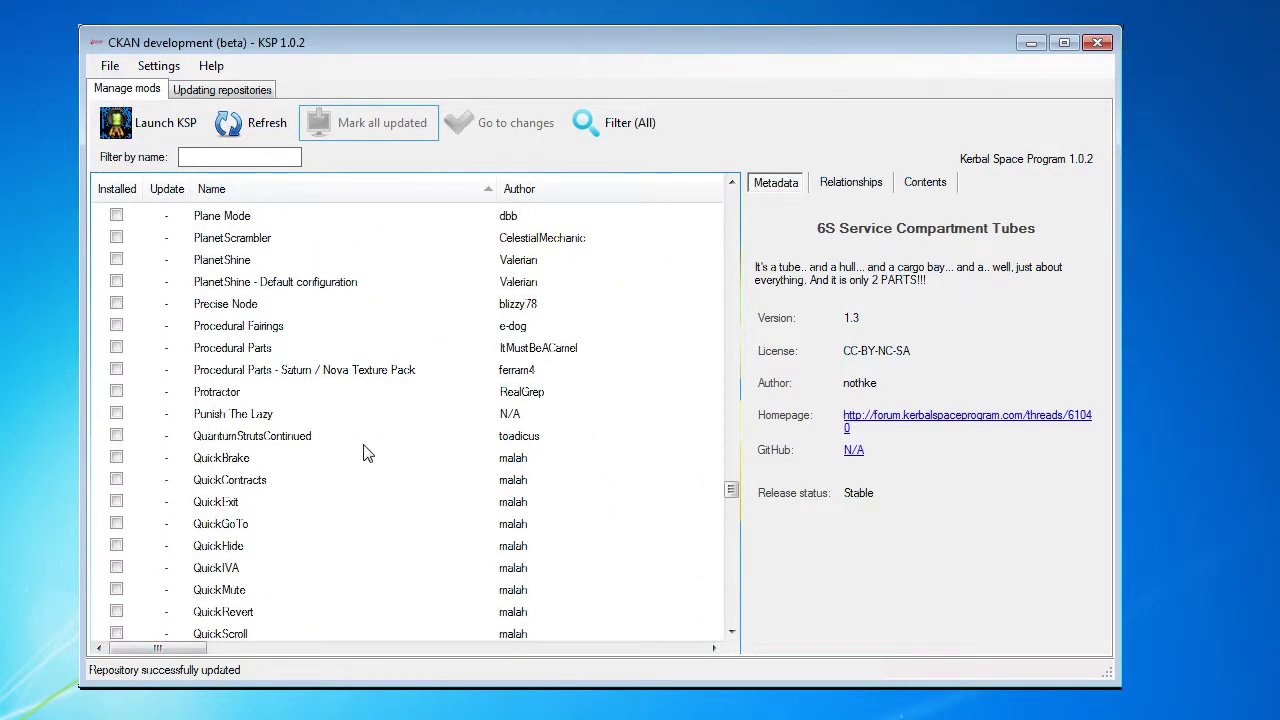
pyautogui.scroll(15, 365, 455)
pyautogui.scroll(4, 365, 455)
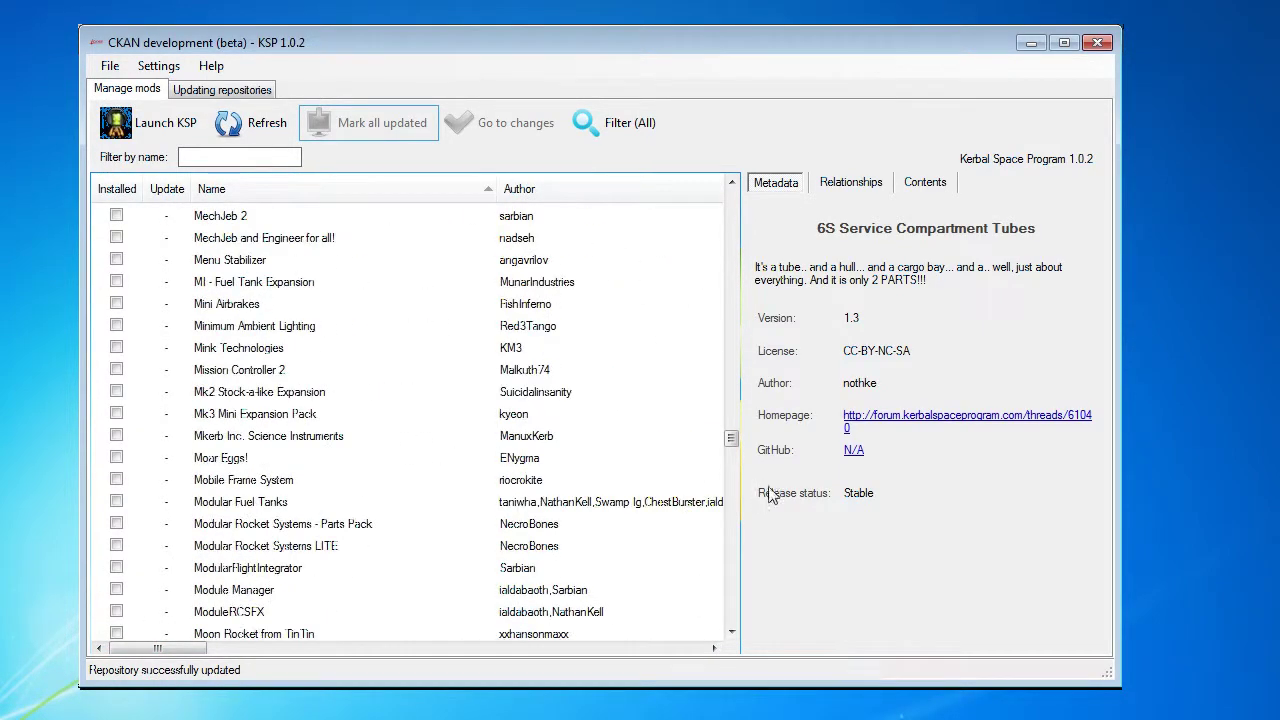
# Step: Filter the mod list by the name "remotetec" and show the details of RemoteTech
pyautogui.write('remo')
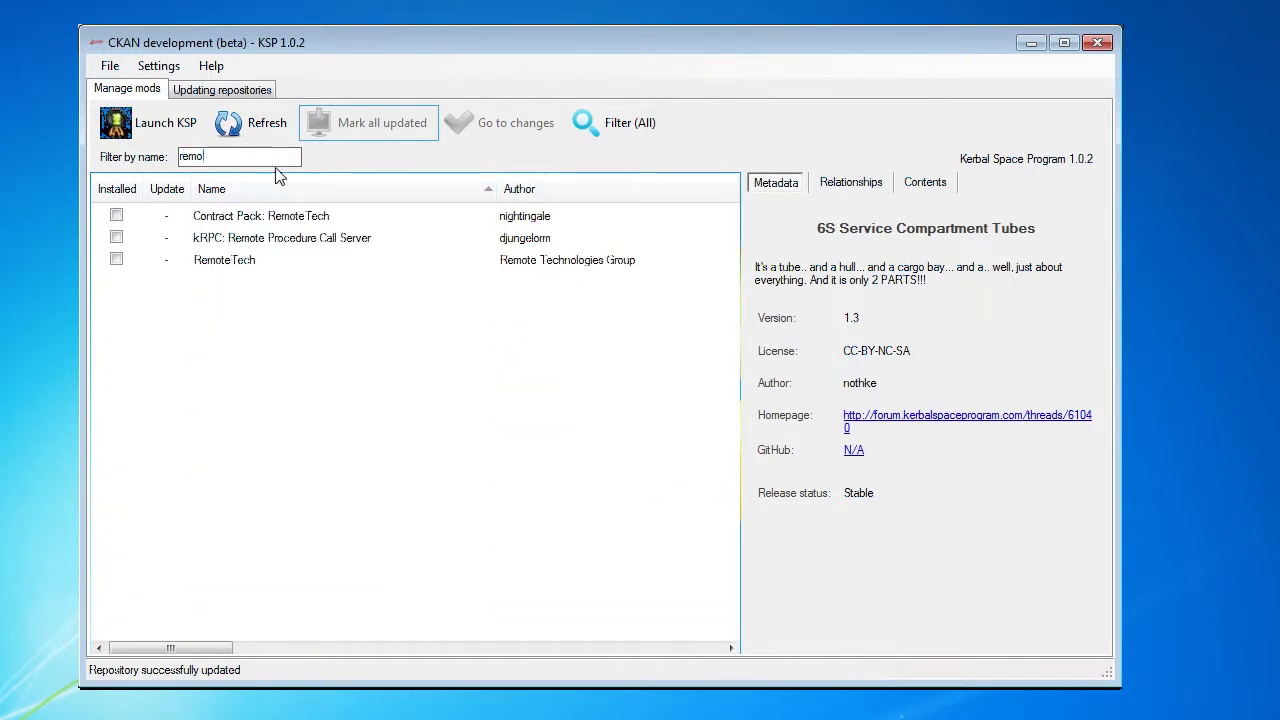
pyautogui.write('te tec')
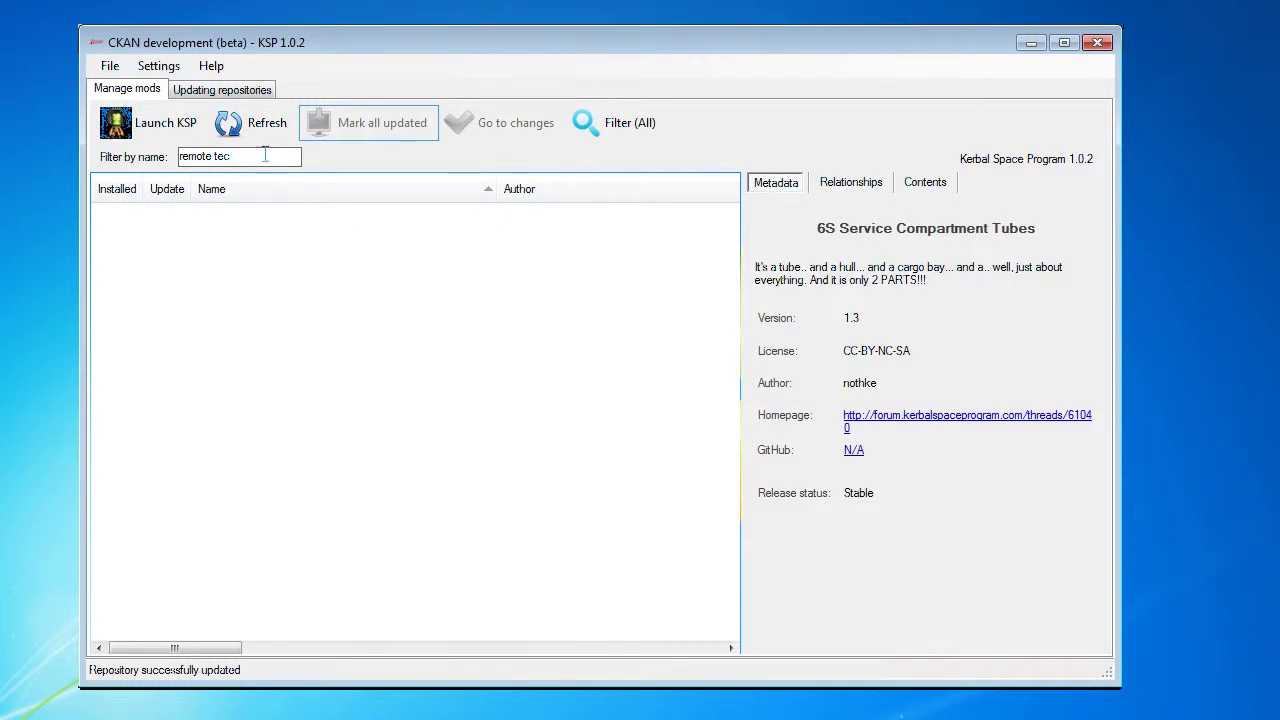
pyautogui.press('BackSpace')
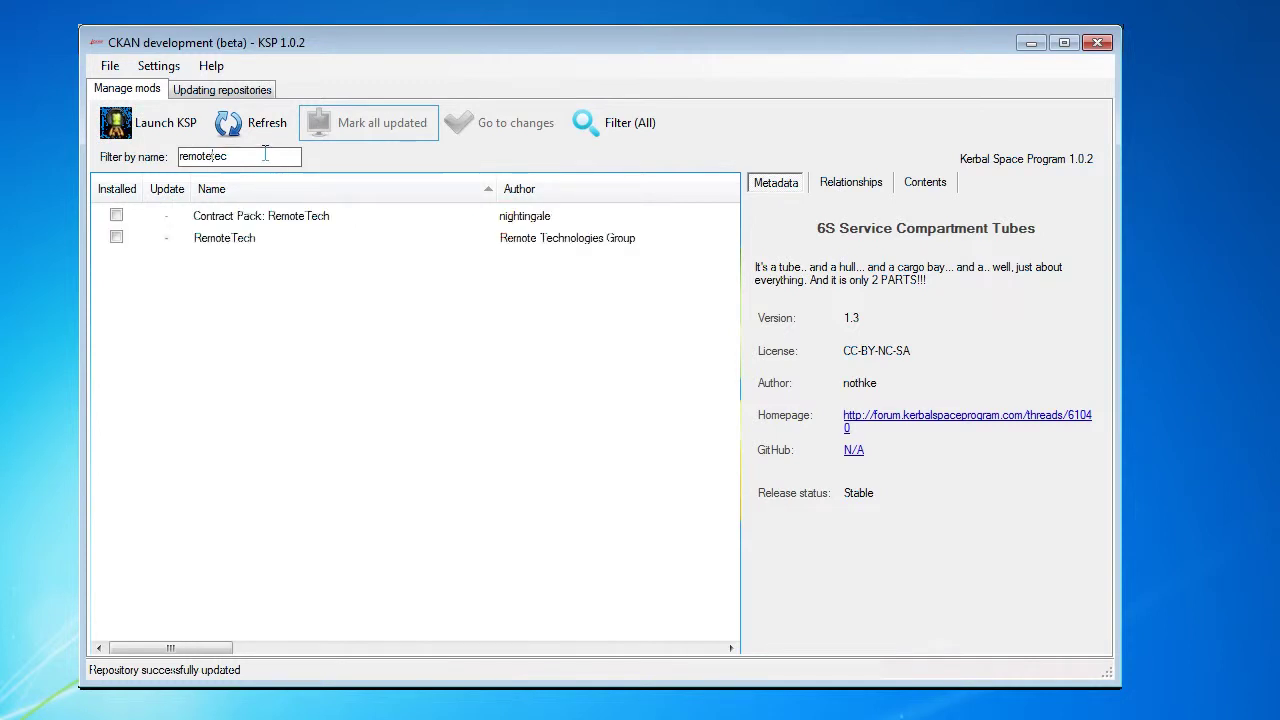
pyautogui.click(233, 240)
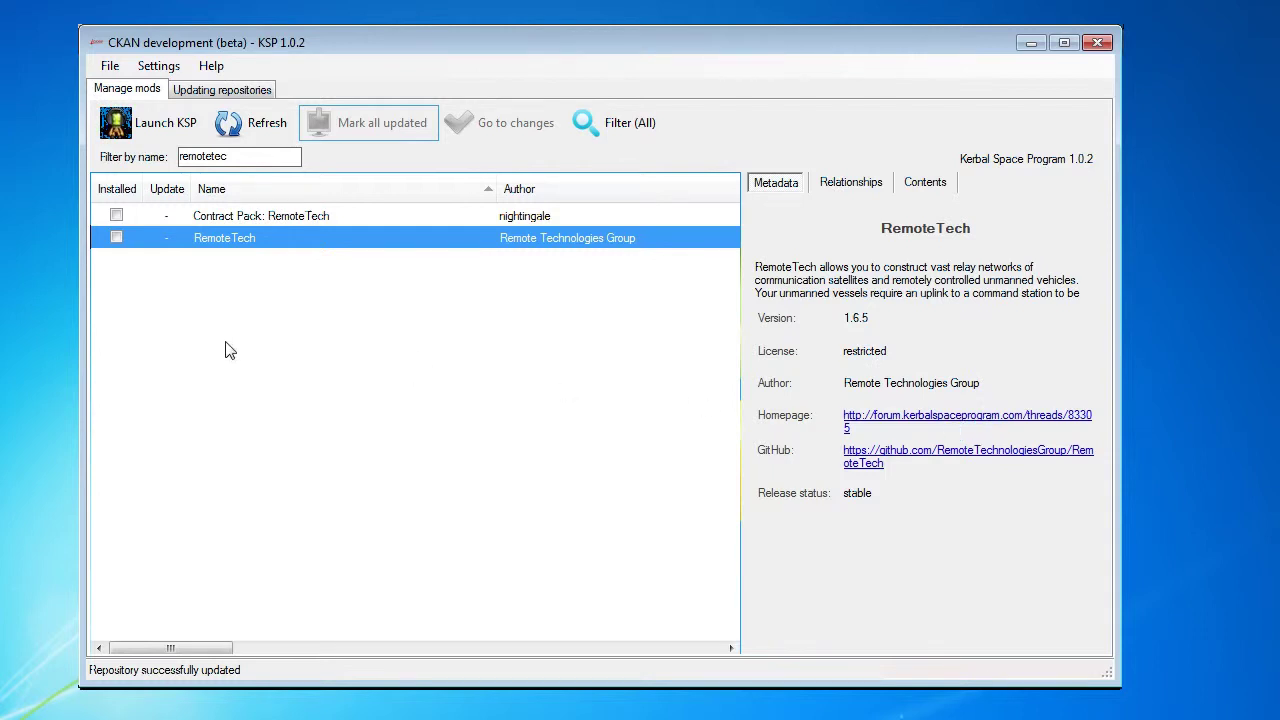
# Step: Mark RemoteTech for installation and apply the changeset, including its Module Manager dependency
pyautogui.click(116, 239)
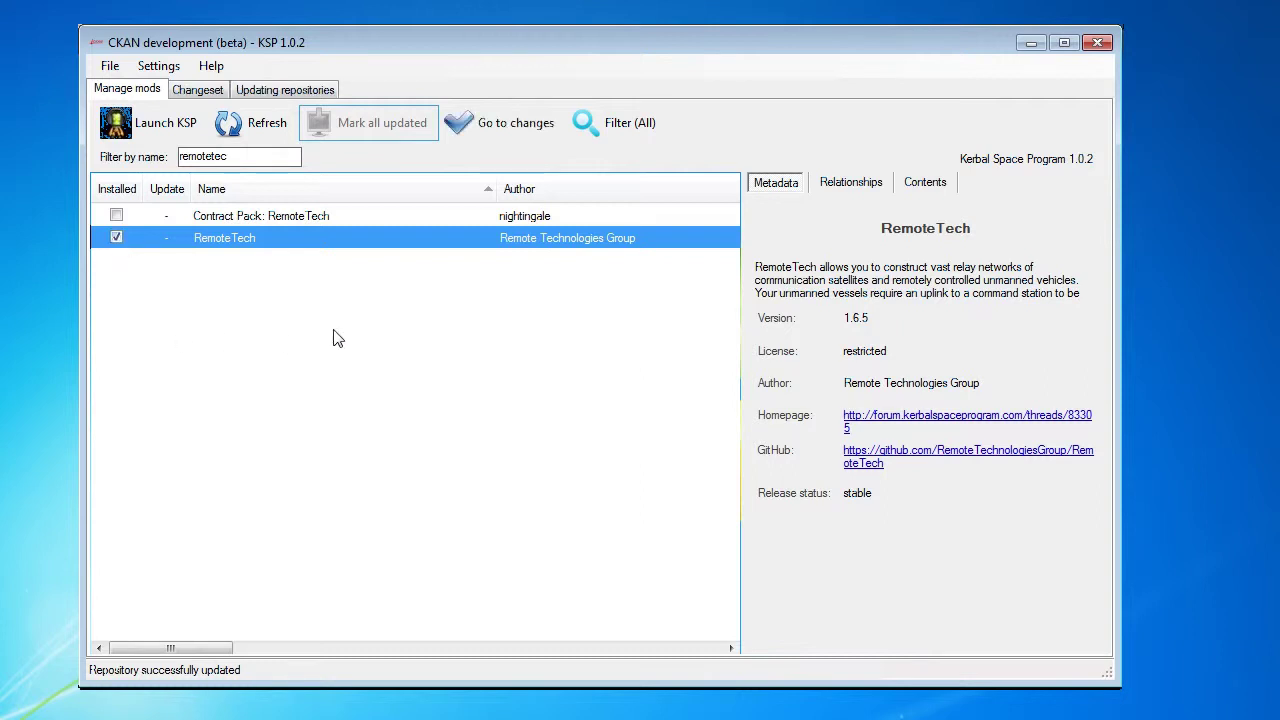
pyautogui.click(517, 135)
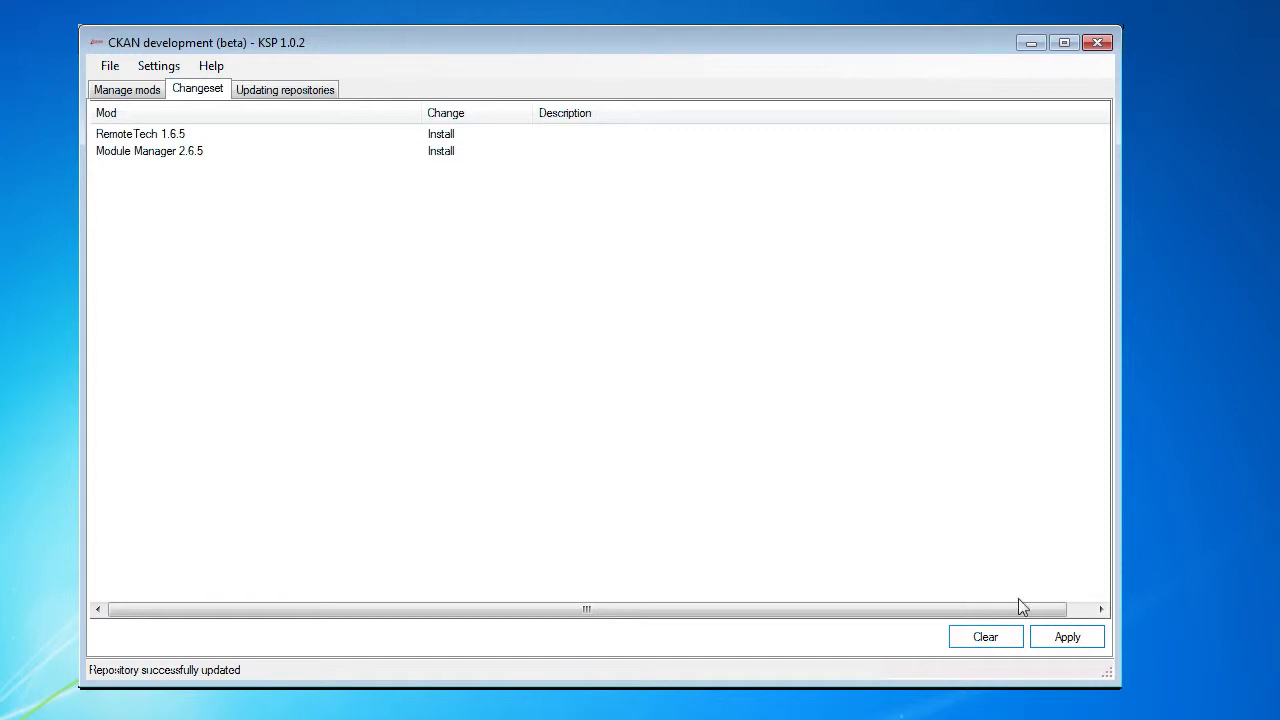
pyautogui.click(1053, 639)
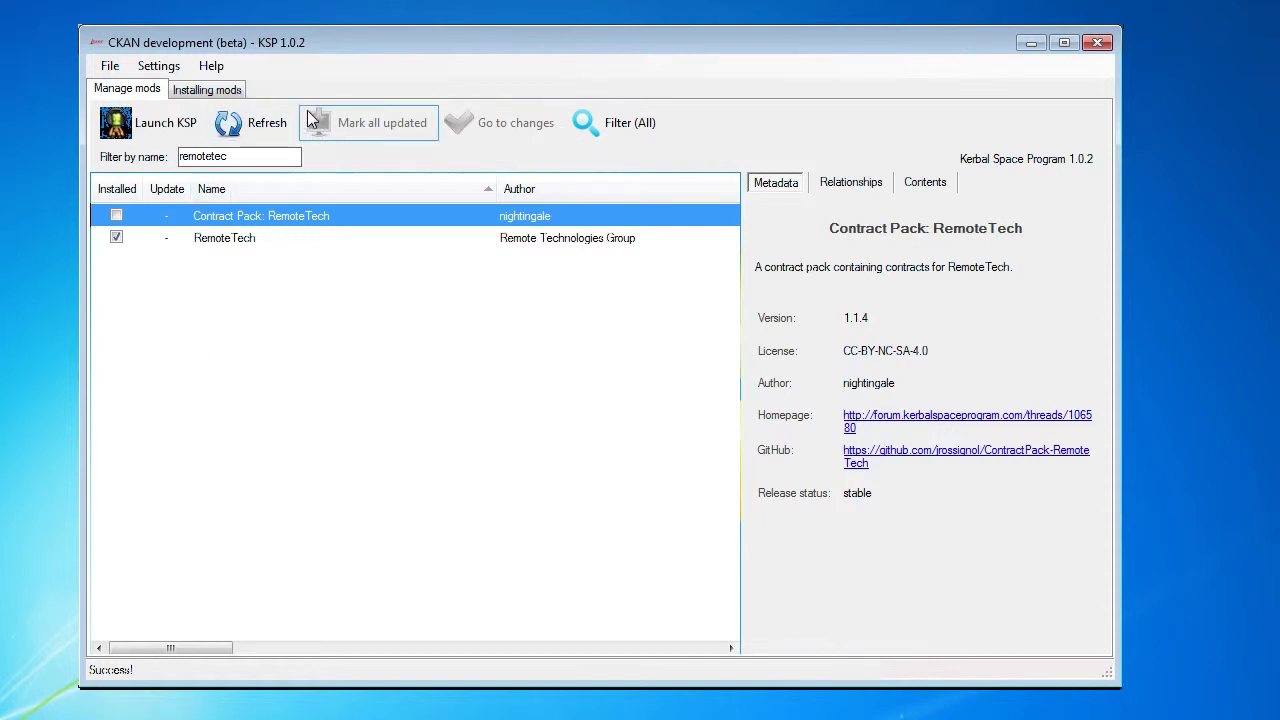
# Step: Refresh the mod repository again and check the available list filters
pyautogui.click(252, 128)
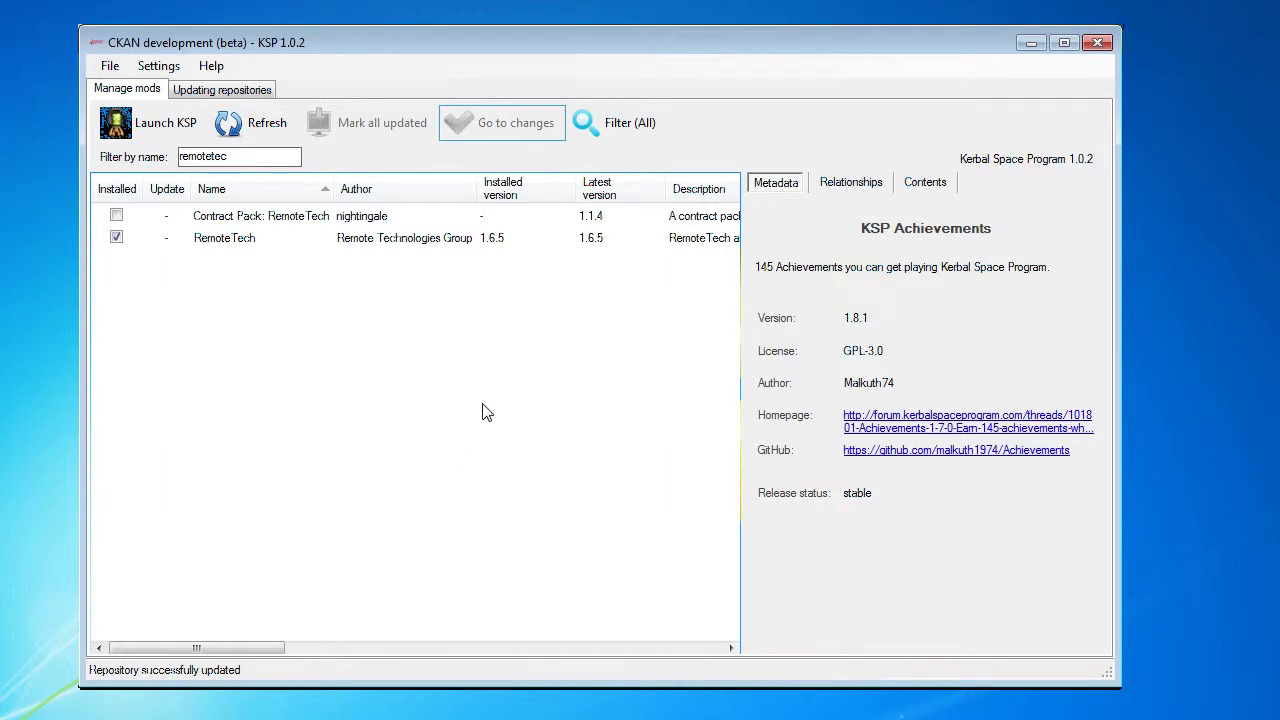
pyautogui.click(618, 124)
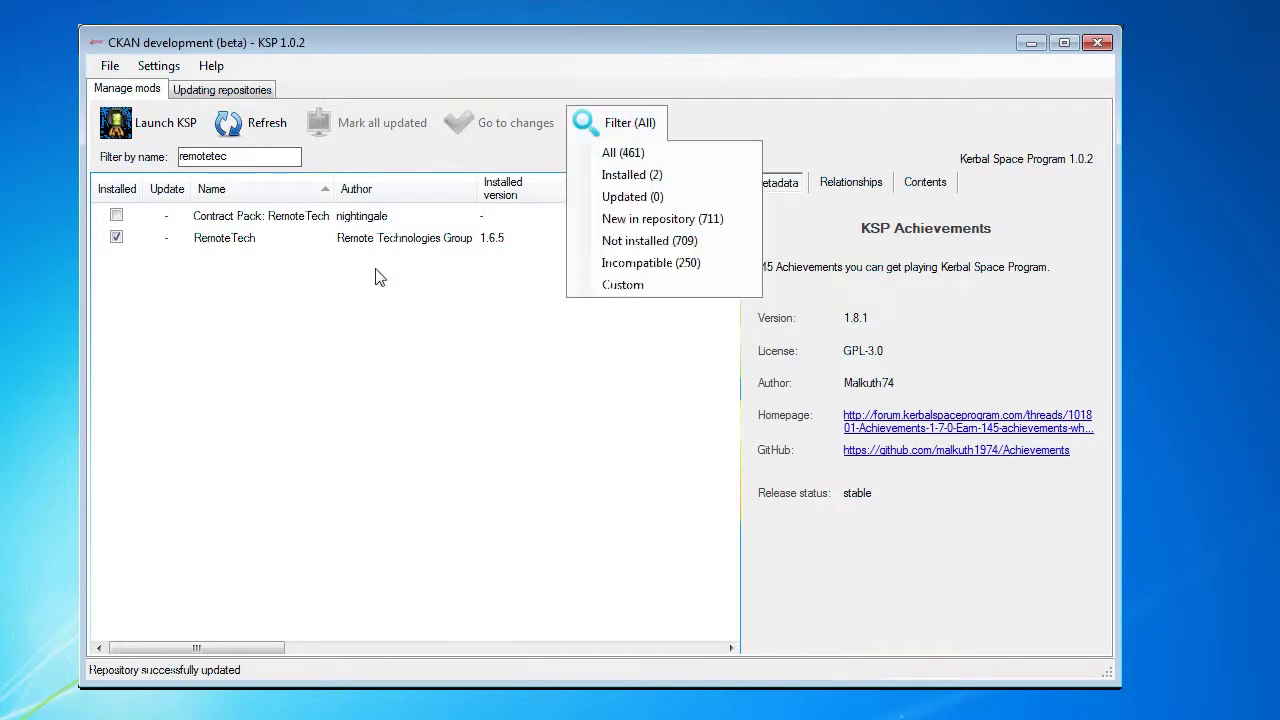
pyautogui.click(176, 252)
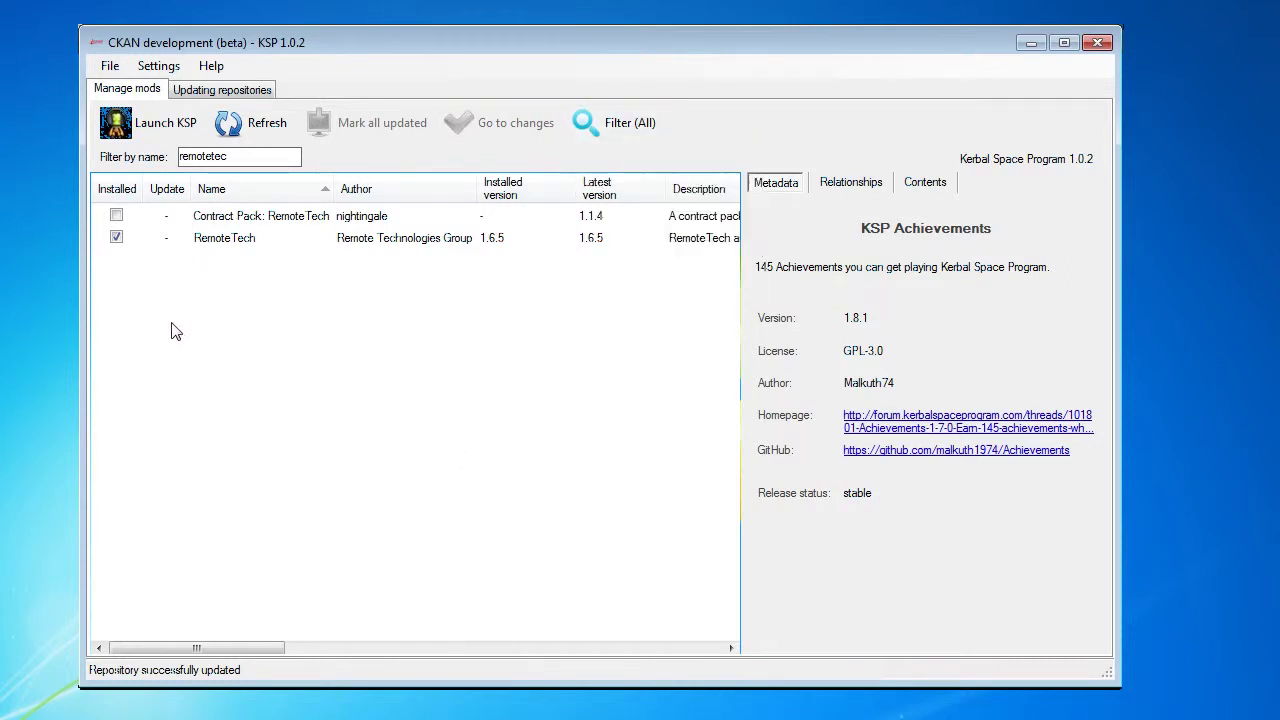
# Step: Filter the list to mods new in the repository and clear the name filter
pyautogui.click(592, 124)
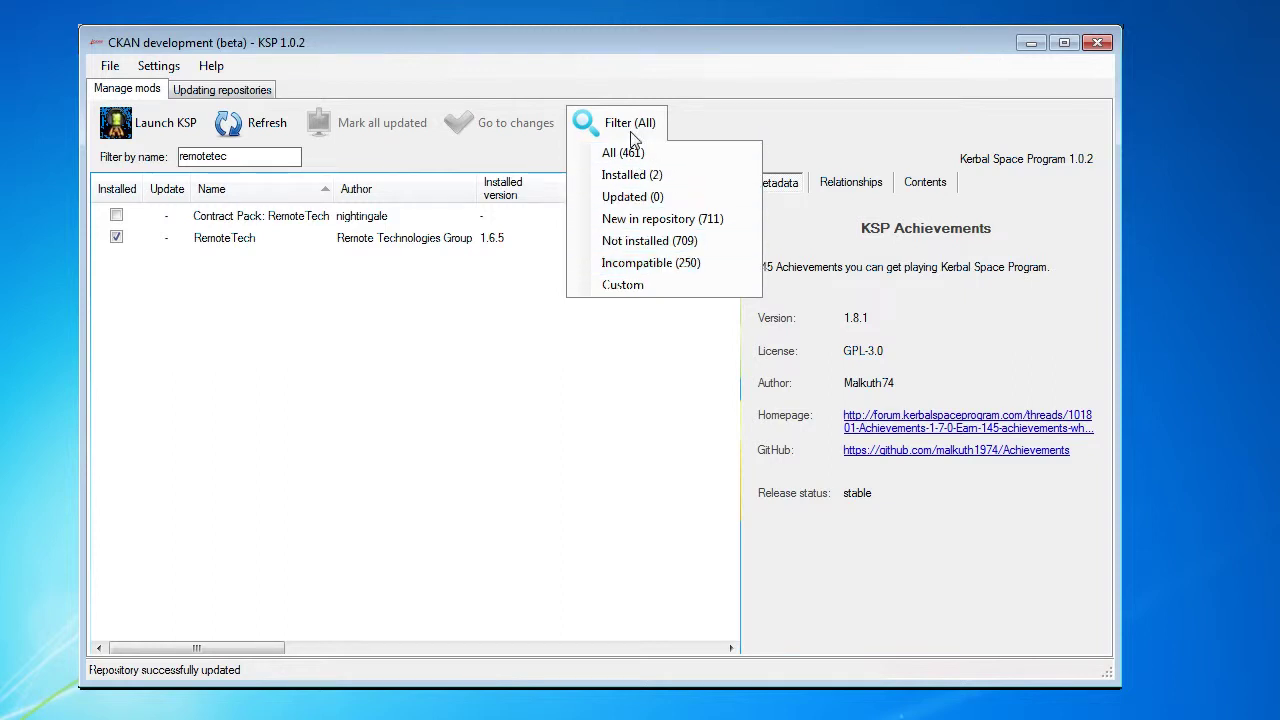
pyautogui.click(650, 218)
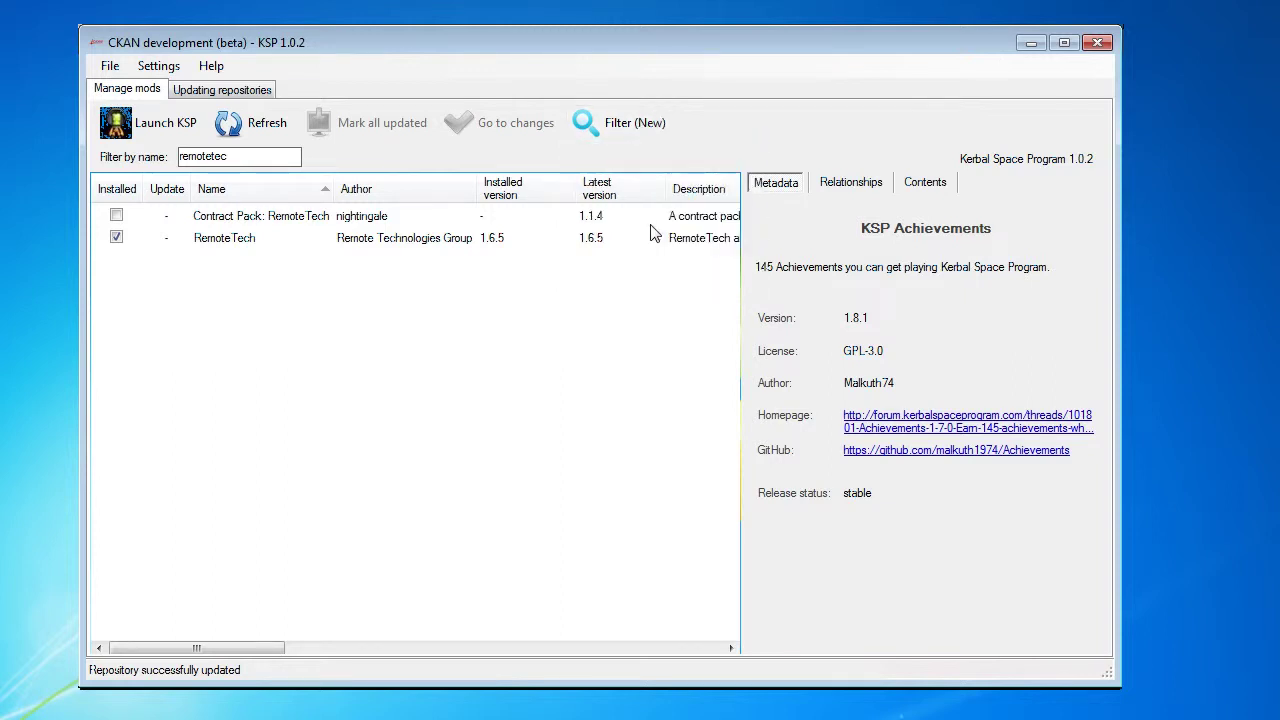
pyautogui.doubleClick(235, 158)
pyautogui.press('BackSpace')
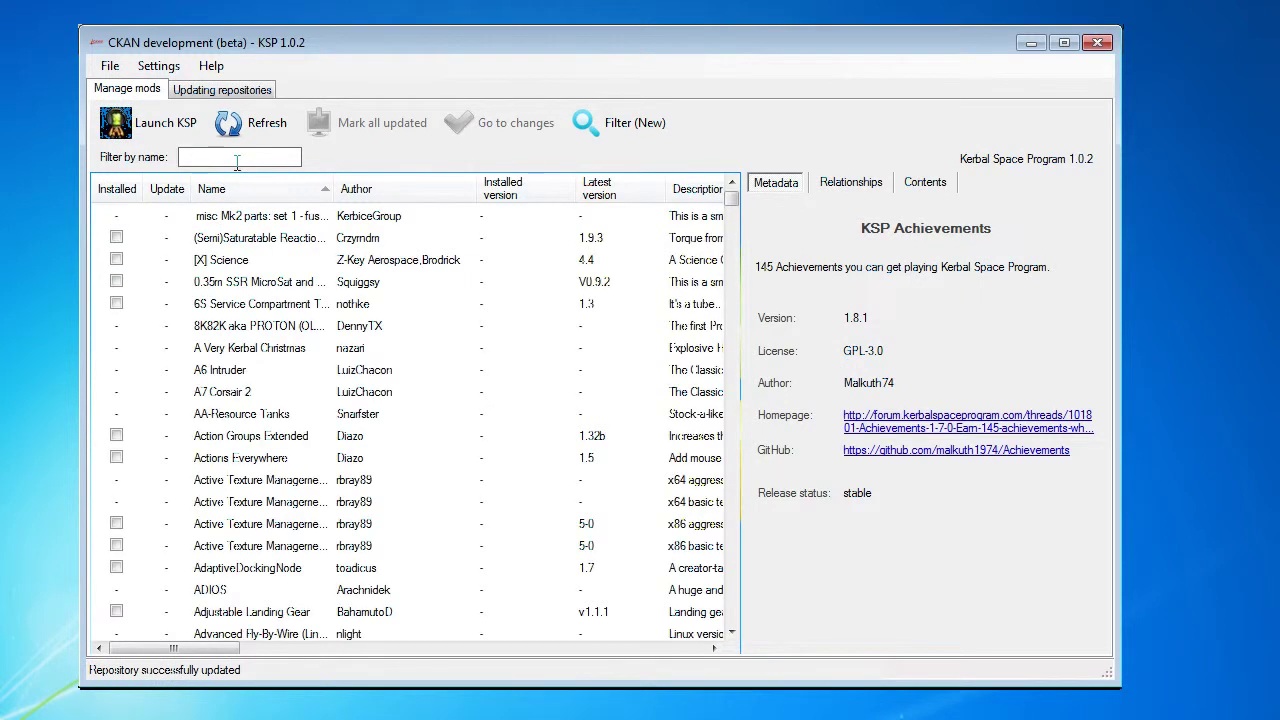
# Step: Look through the list for mods without an install checkbox, such as 8K82K aka PROTON and B9 Style Shuttle Wings
pyautogui.click(116, 334)
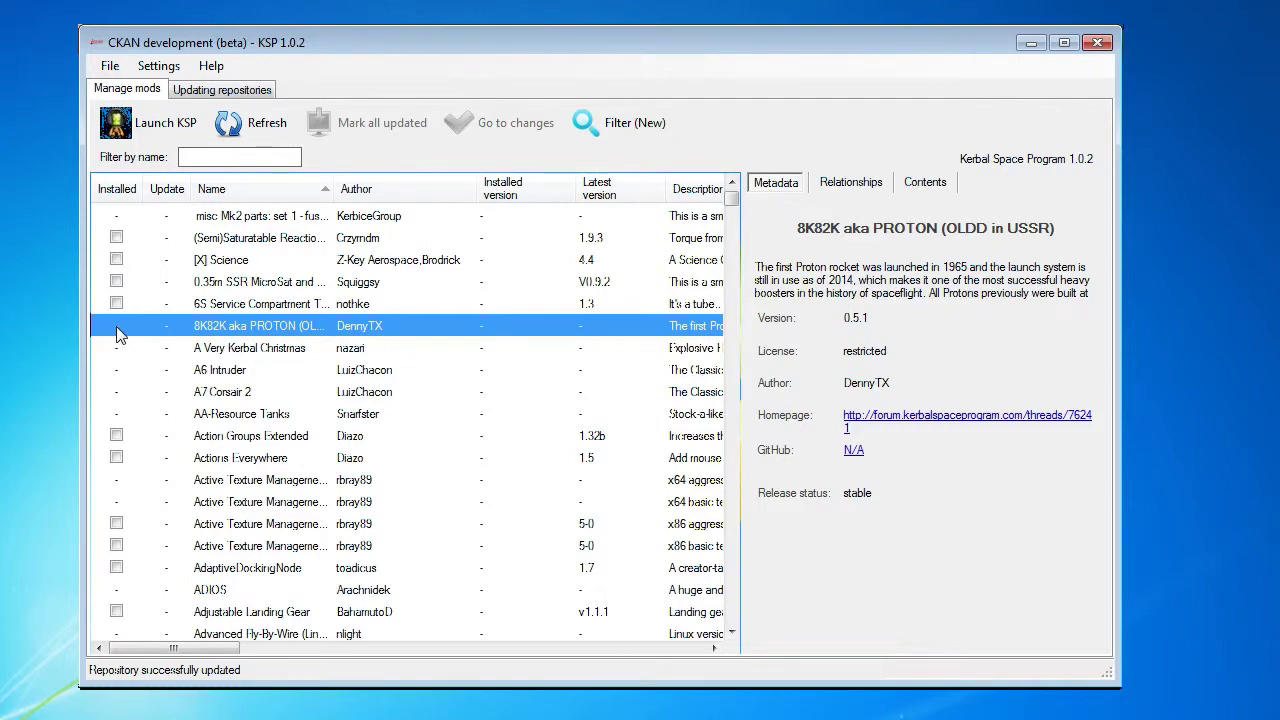
pyautogui.scroll(-9, 116, 334)
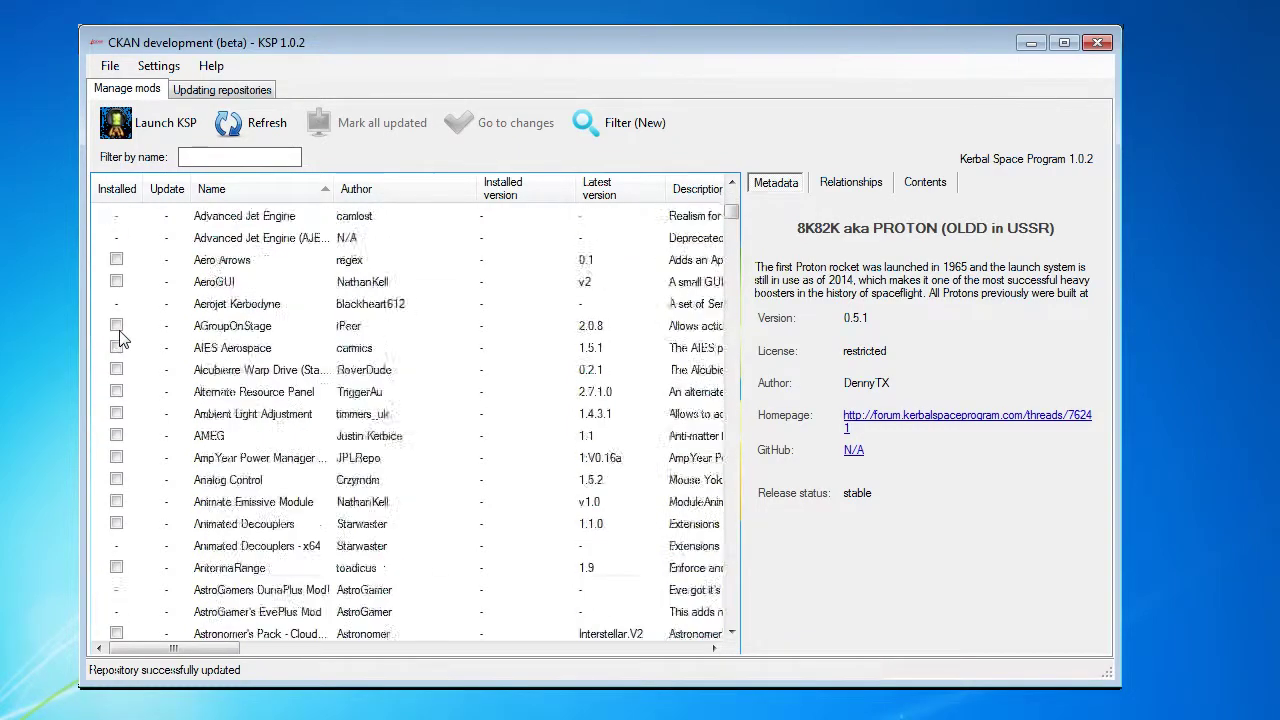
pyautogui.scroll(-10, 120, 340)
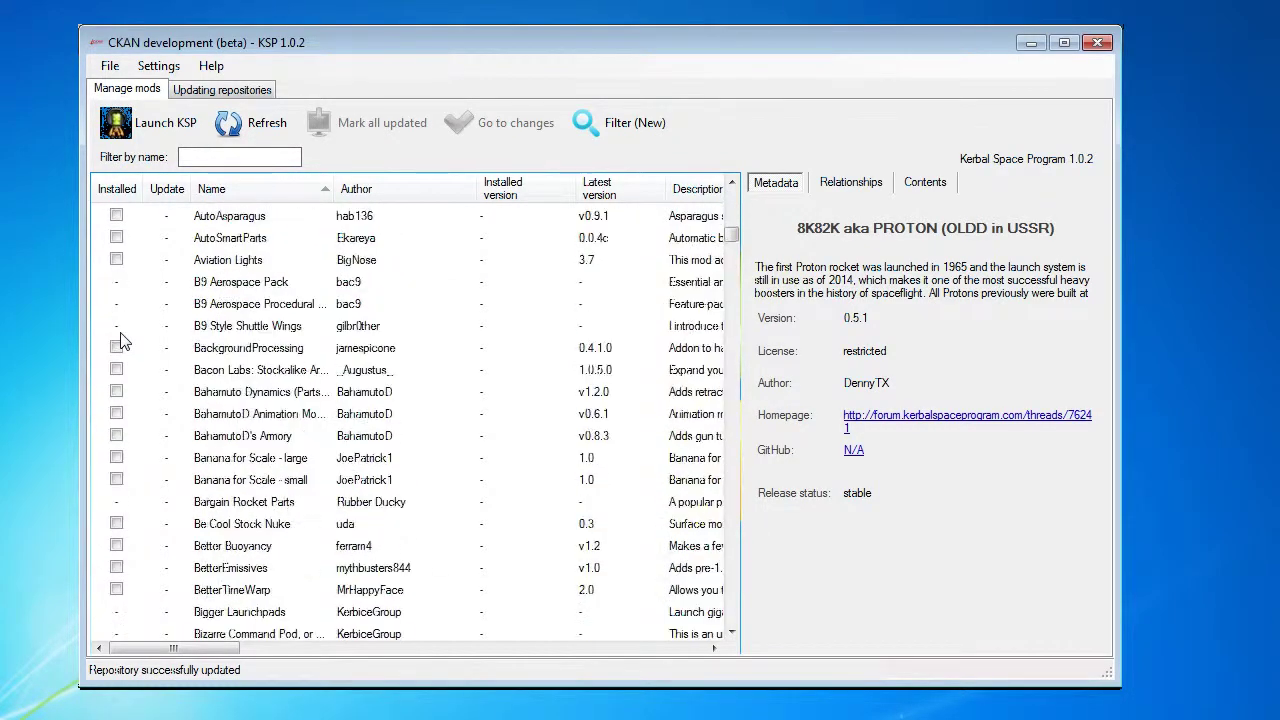
pyautogui.click(122, 304)
pyautogui.click(122, 324)
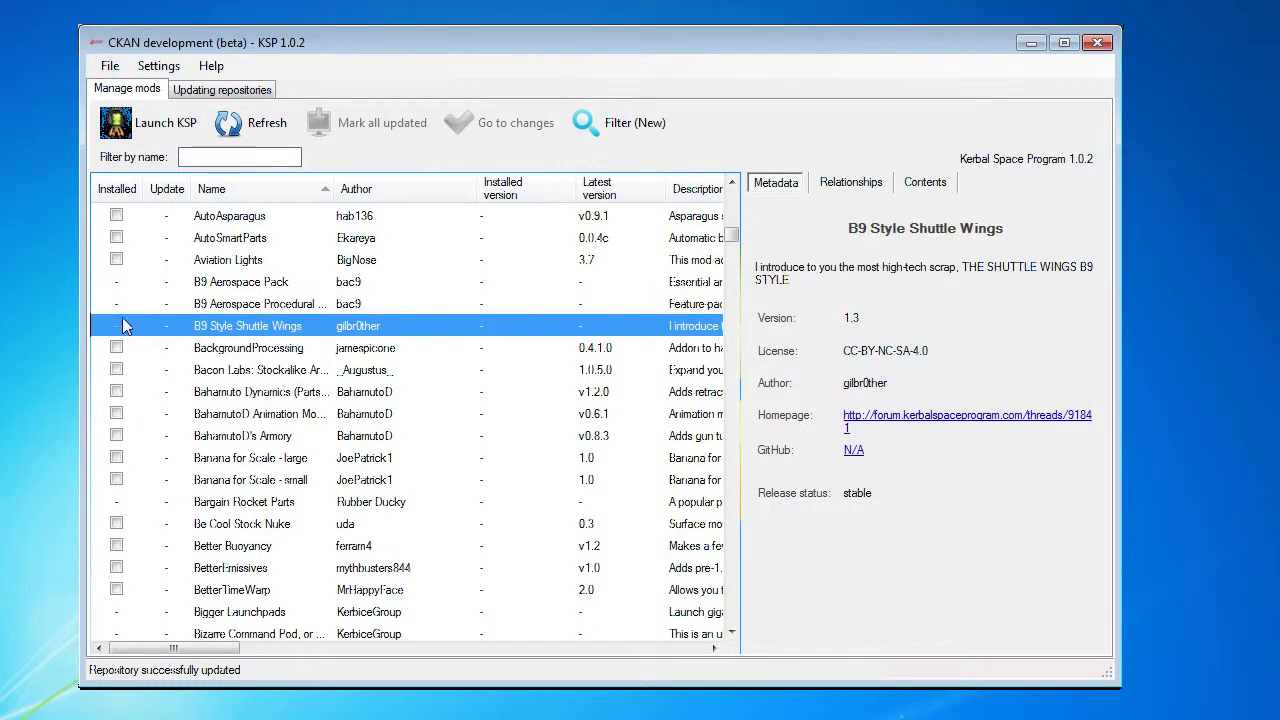
pyautogui.scroll(2, 288, 355)
pyautogui.scroll(15, 288, 355)
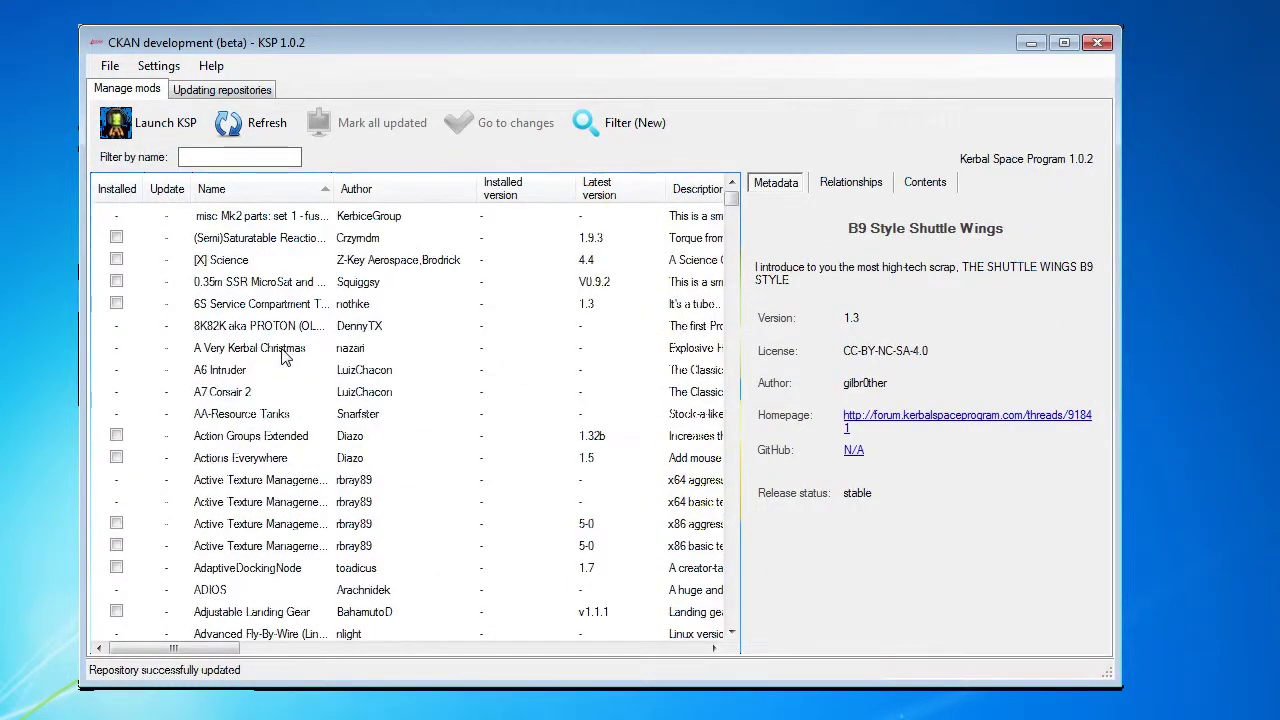
# Step: Filter the mod list to show only installed mods
pyautogui.click(629, 131)
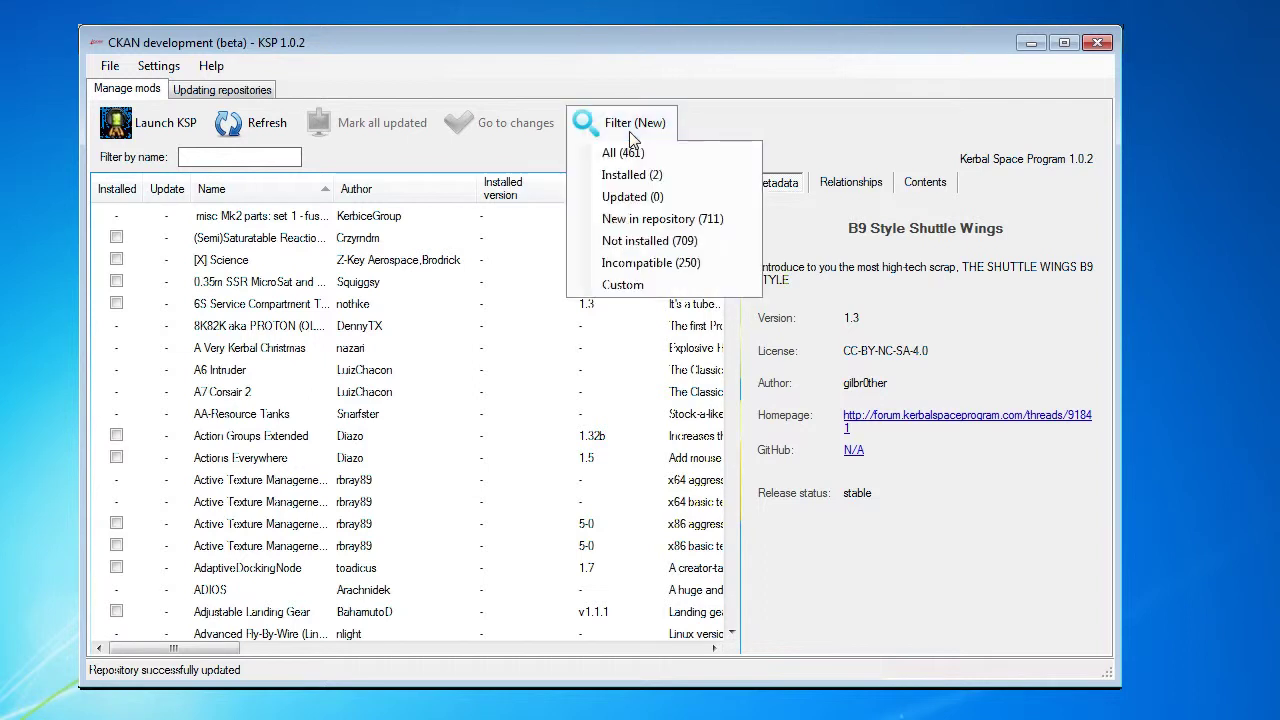
pyautogui.click(622, 163)
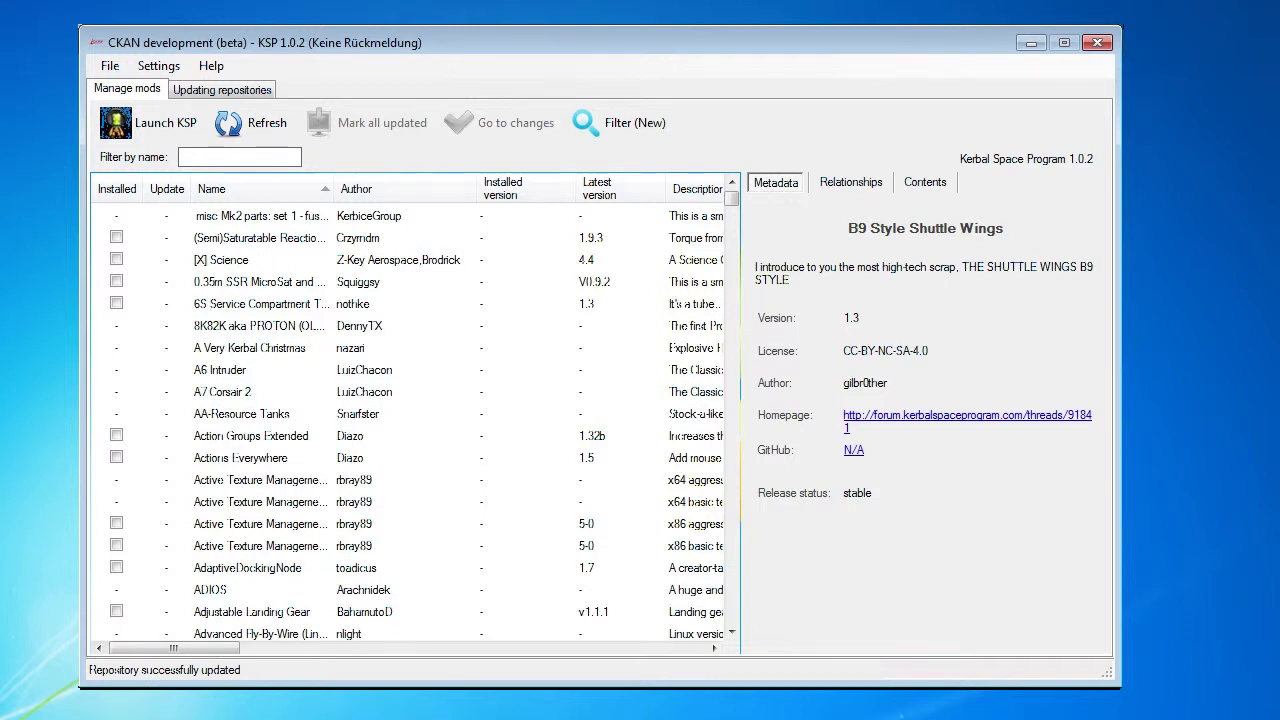
pyautogui.click(625, 122)
pyautogui.click(409, 369)
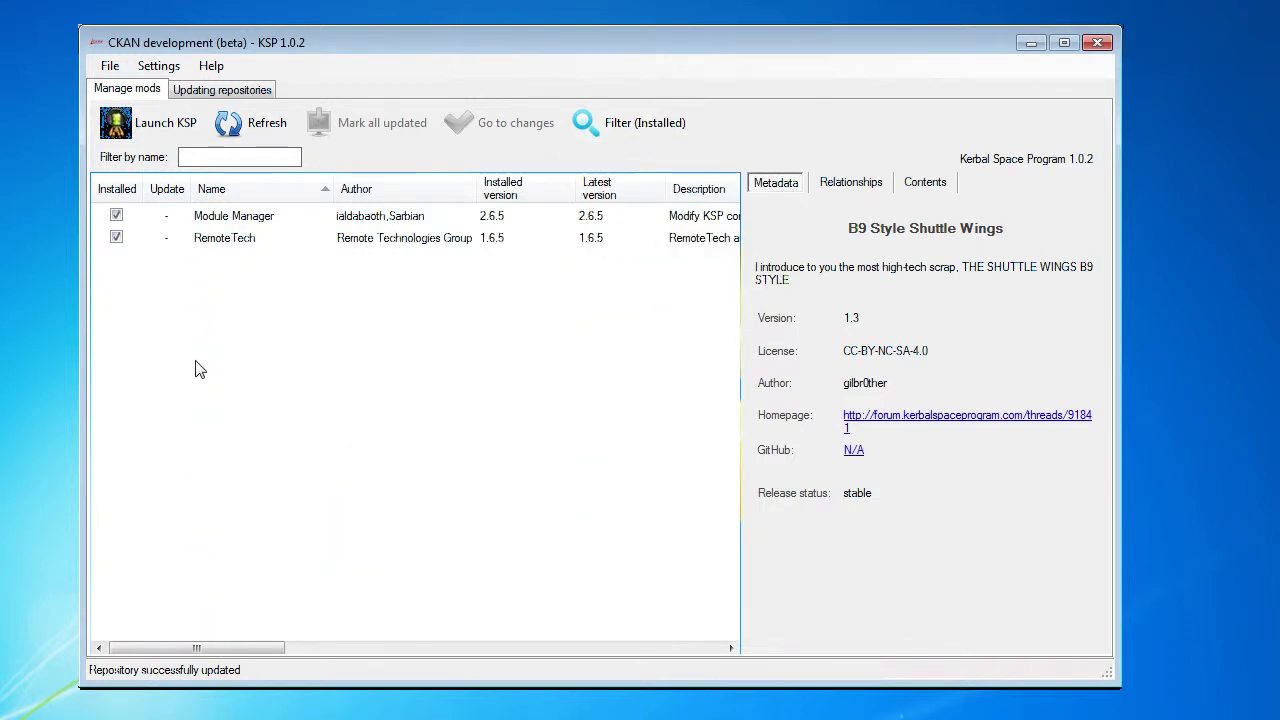
# Step: Mark Module Manager and RemoteTech for removal and apply the changeset to uninstall both
pyautogui.click(116, 215)
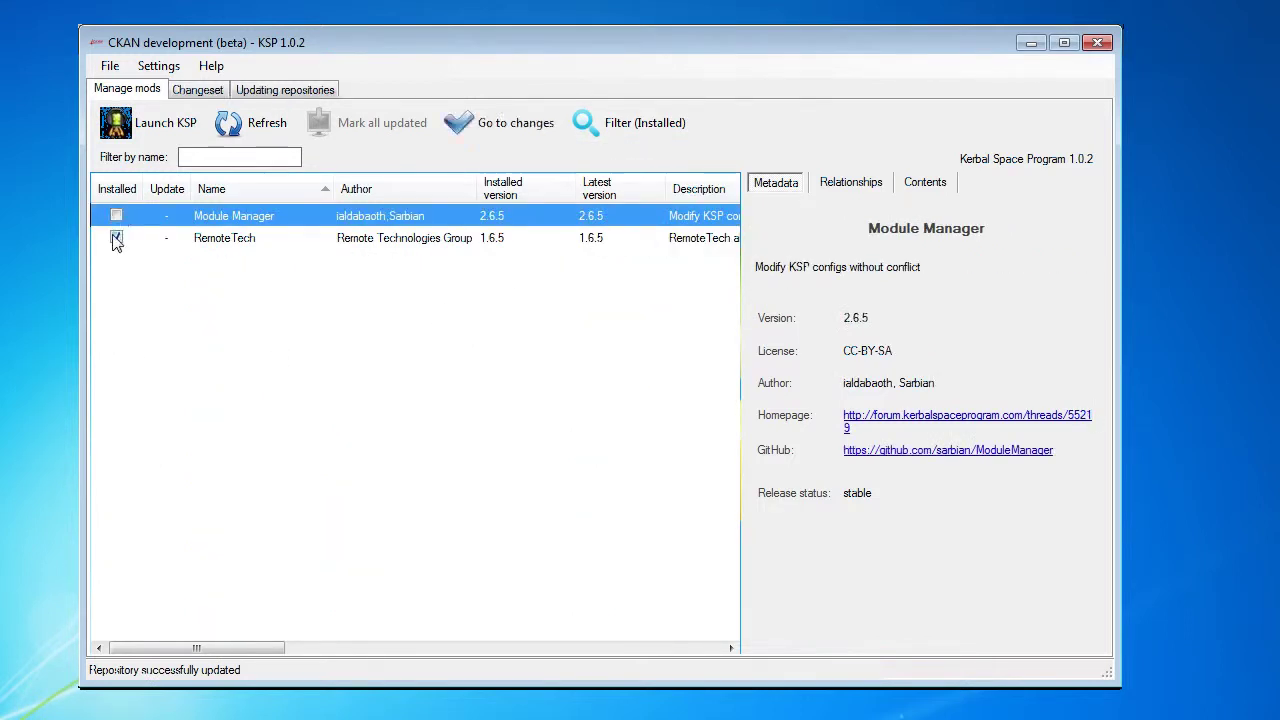
pyautogui.click(116, 238)
pyautogui.click(495, 133)
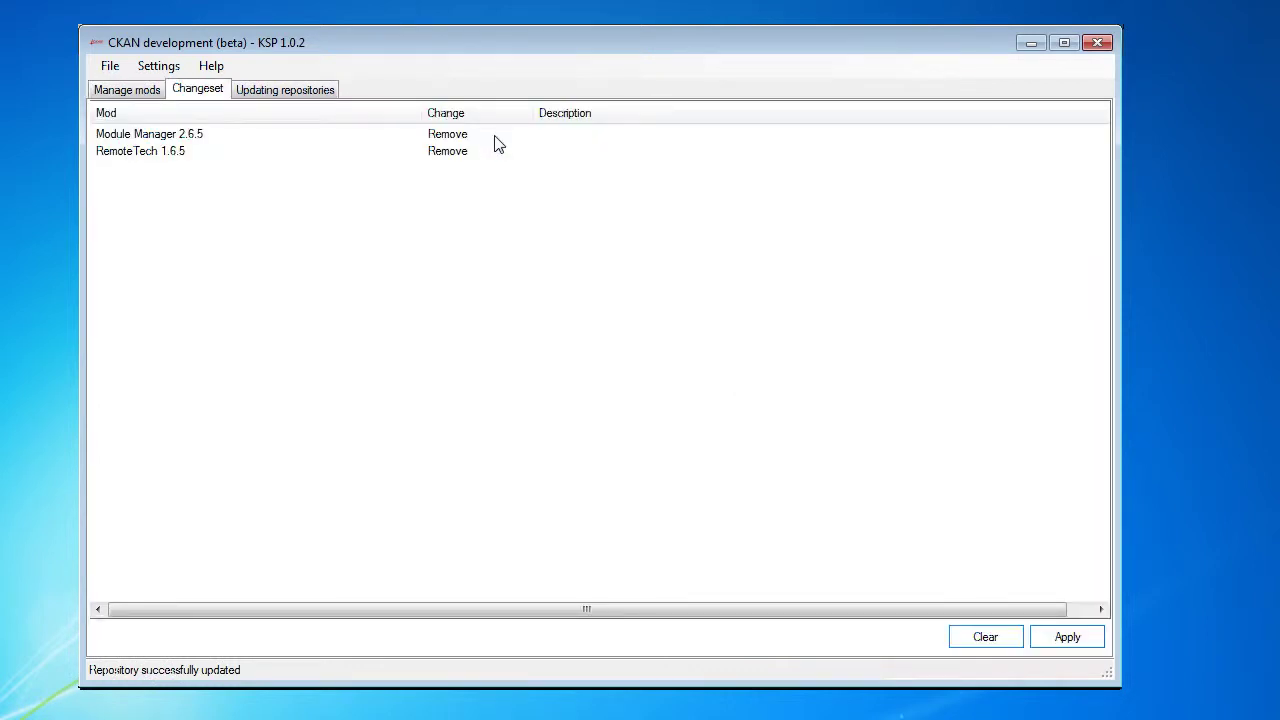
pyautogui.click(1070, 642)
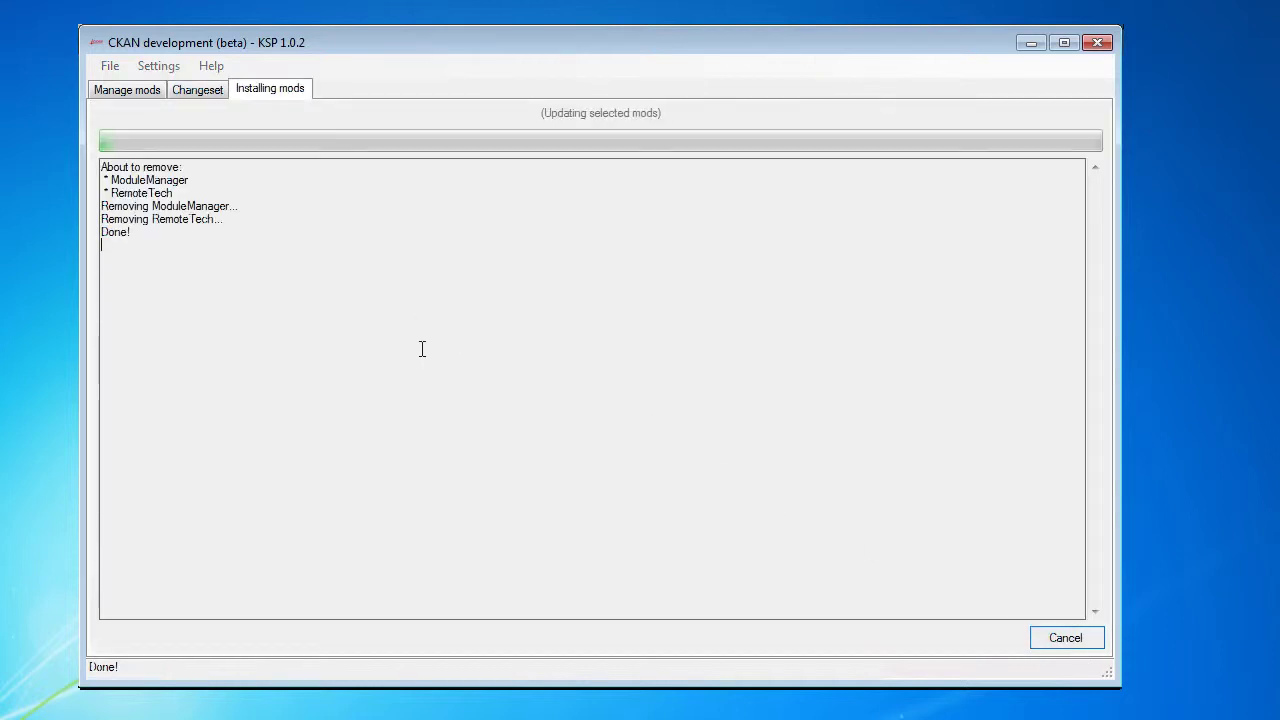